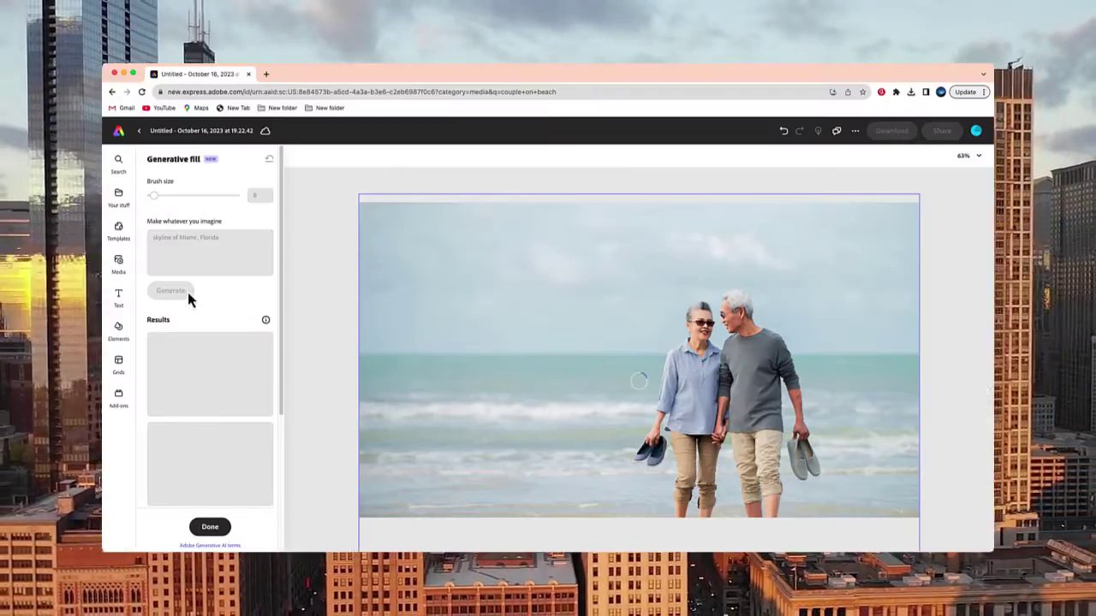
# Preview the third and second Miami skyline variations, then keep the first one with boats.
pyautogui.scroll(-3, 190, 293)
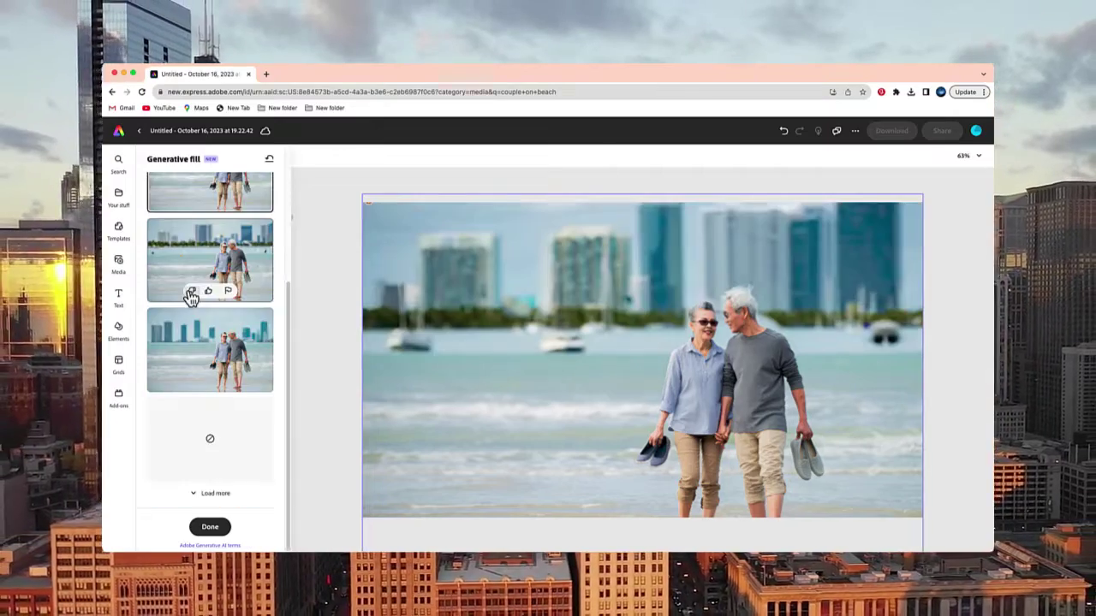
pyautogui.scroll(3, 191, 294)
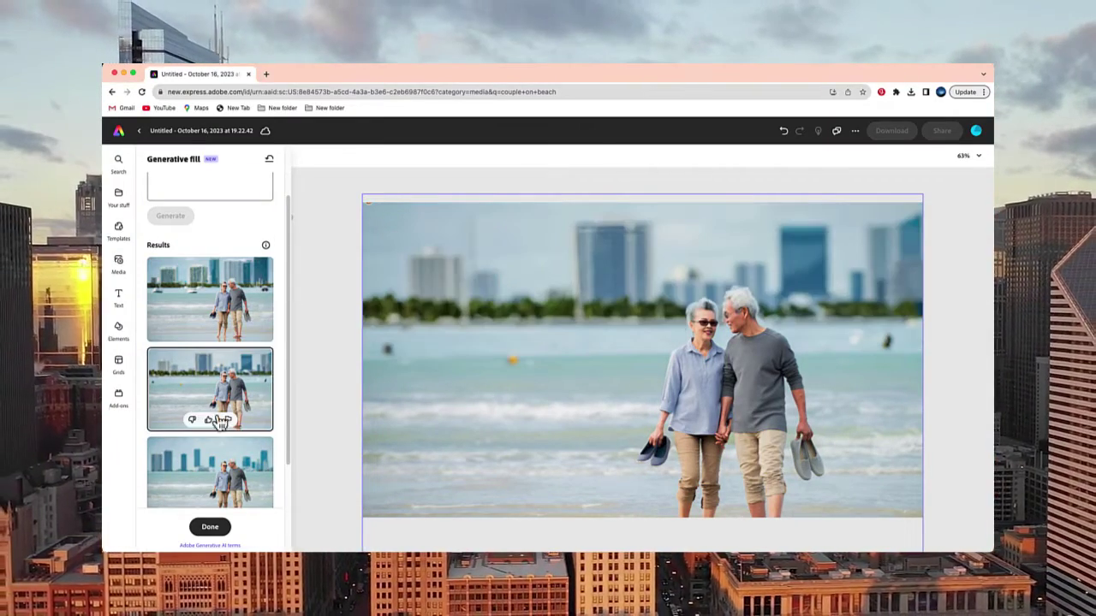
pyautogui.click(219, 471)
pyautogui.click(229, 413)
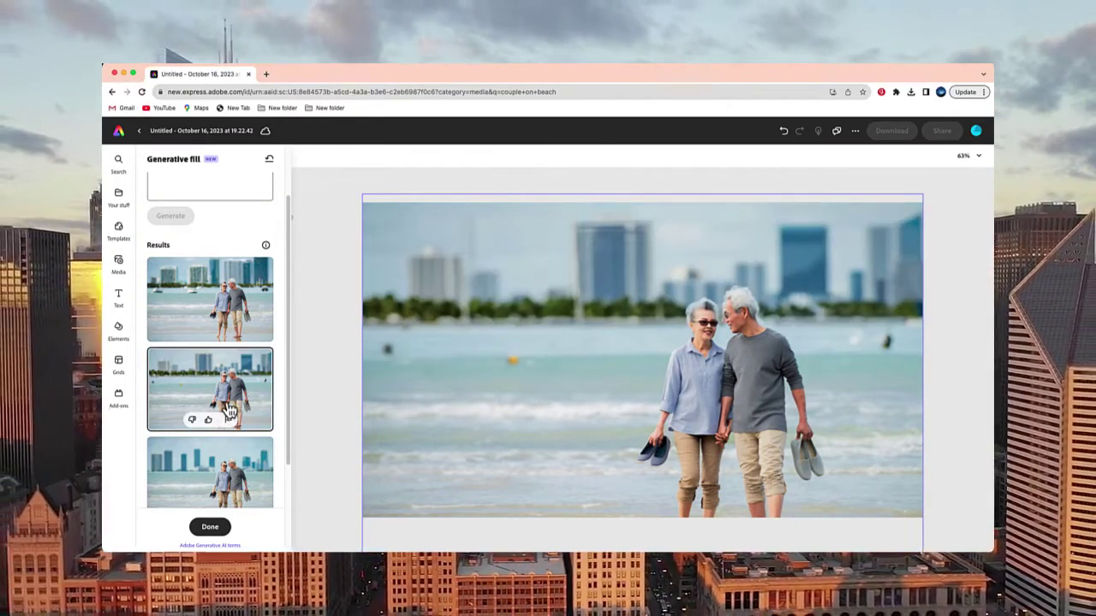
pyautogui.click(208, 308)
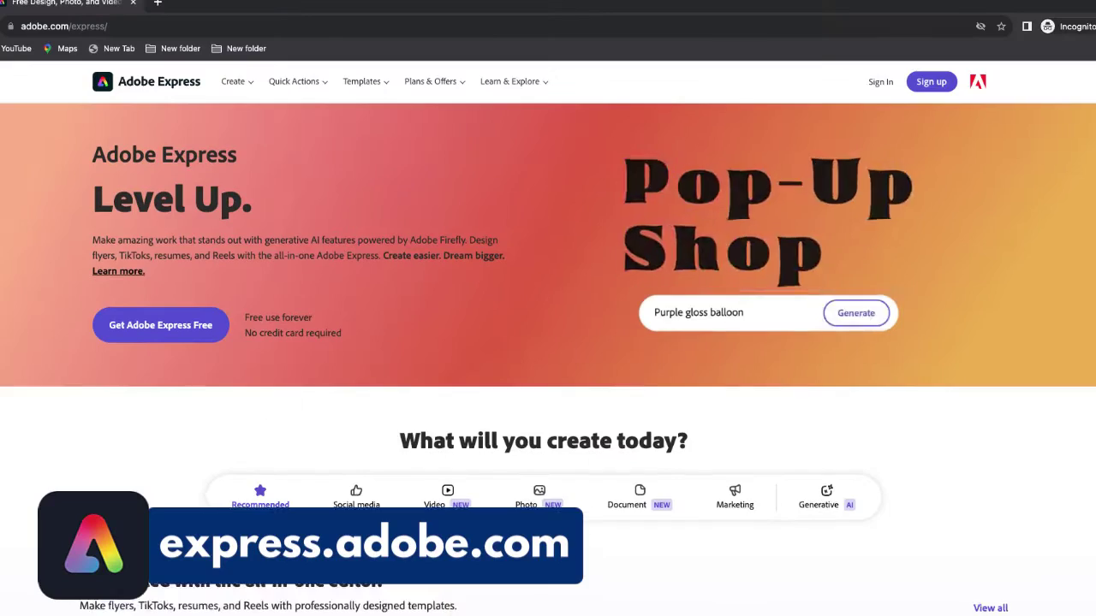
pyautogui.scroll(-3, 839, 104)
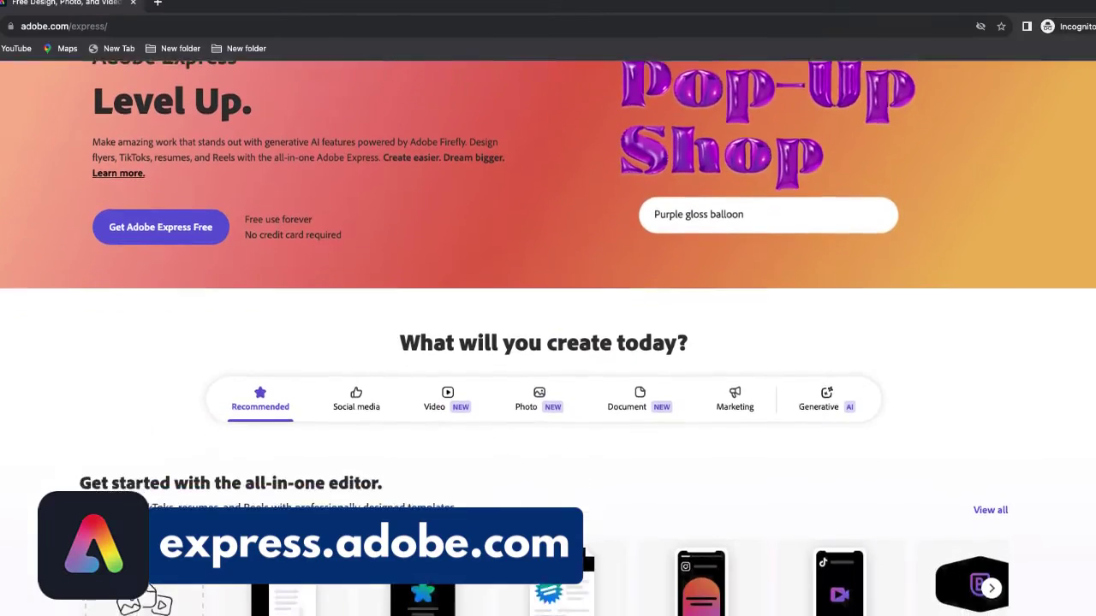
pyautogui.scroll(-5, 839, 105)
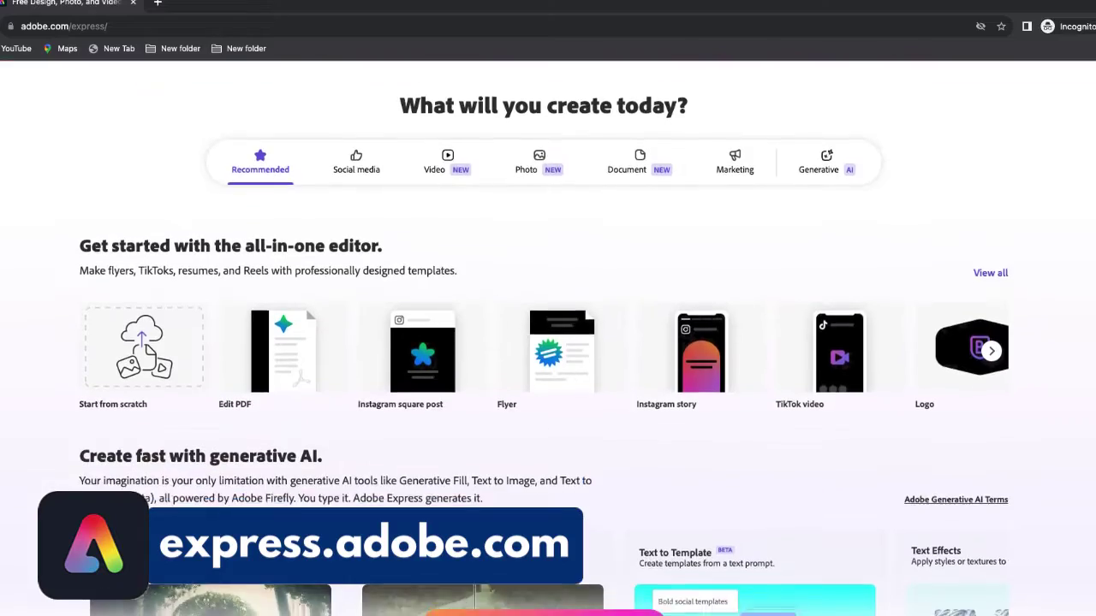
pyautogui.scroll(-3, 547, 342)
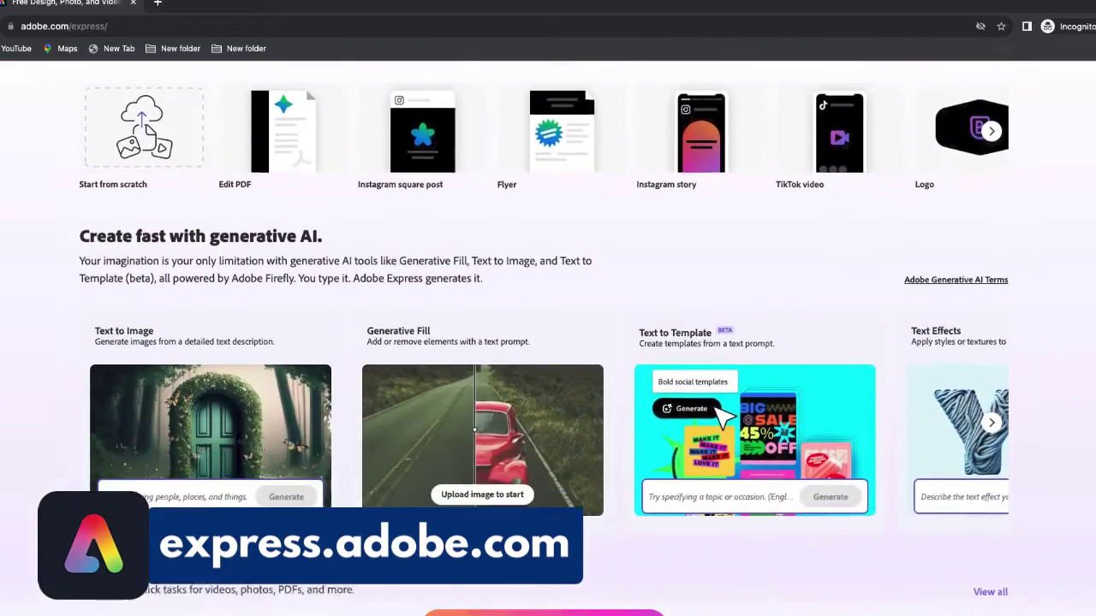
pyautogui.scroll(-3, 548, 343)
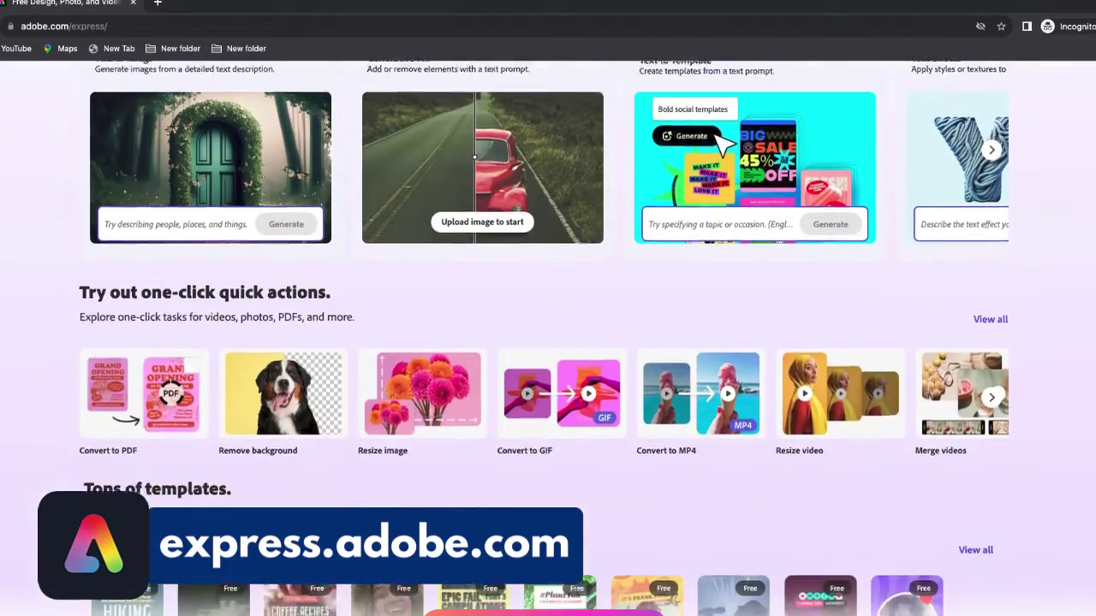
pyautogui.scroll(-3, 548, 342)
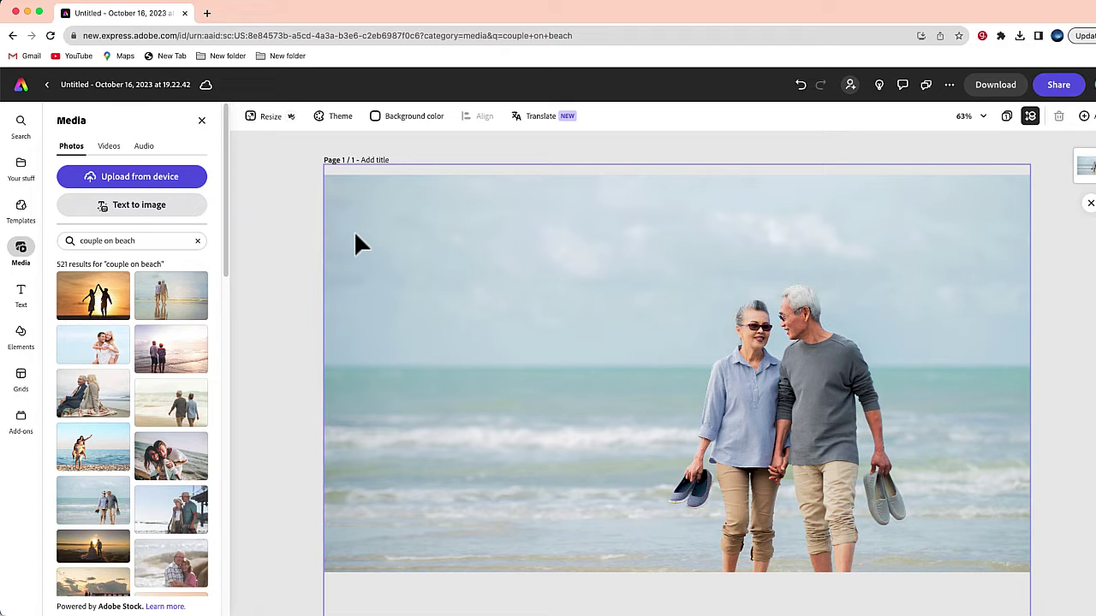
# Select the beach couple photo and launch Generative fill on it.
pyautogui.click(370, 234)
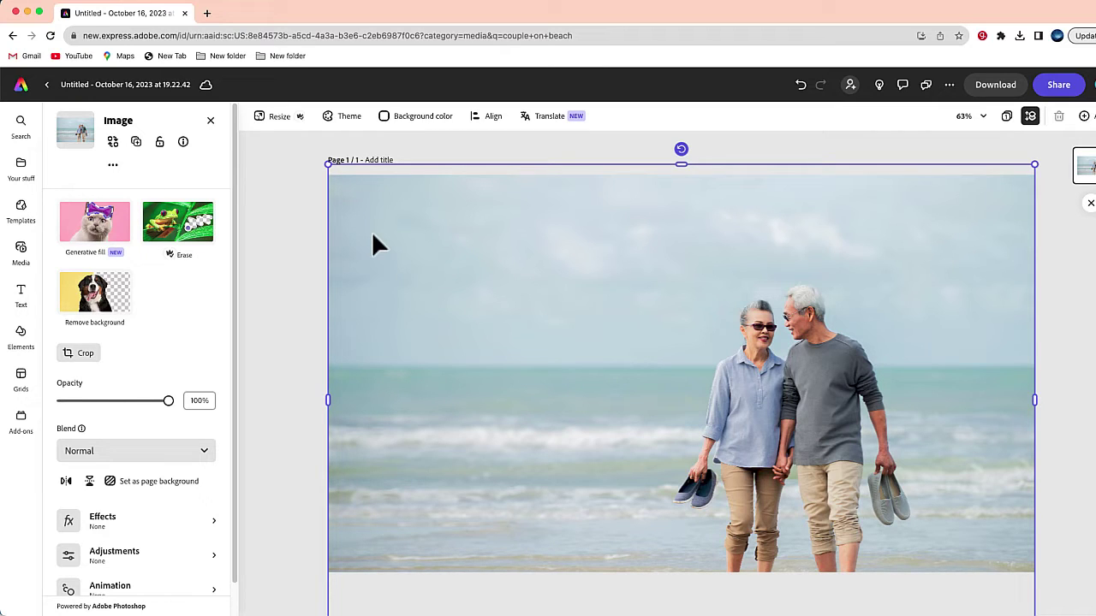
pyautogui.click(120, 228)
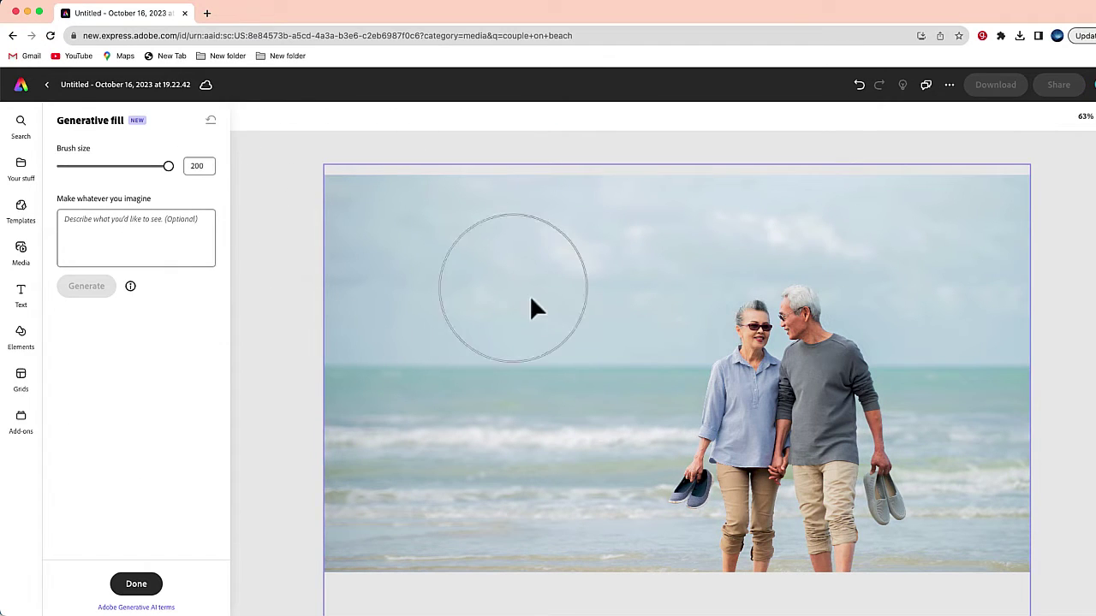
# Mask the sky at brush size 200, then refine around the couple's heads at sizes 16 and 8.
pyautogui.moveTo(637, 318)
pyautogui.mouseDown()
pyautogui.moveTo(650, 234)
pyautogui.moveTo(615, 218)
pyautogui.moveTo(376, 213)
pyautogui.moveTo(356, 232)
pyautogui.moveTo(359, 305)
pyautogui.moveTo(423, 322)
pyautogui.moveTo(397, 324)
pyautogui.moveTo(549, 329)
pyautogui.moveTo(594, 323)
pyautogui.moveTo(696, 230)
pyautogui.moveTo(735, 224)
pyautogui.moveTo(742, 209)
pyautogui.moveTo(831, 207)
pyautogui.moveTo(879, 257)
pyautogui.moveTo(985, 316)
pyautogui.moveTo(985, 221)
pyautogui.moveTo(917, 208)
pyautogui.mouseUp()
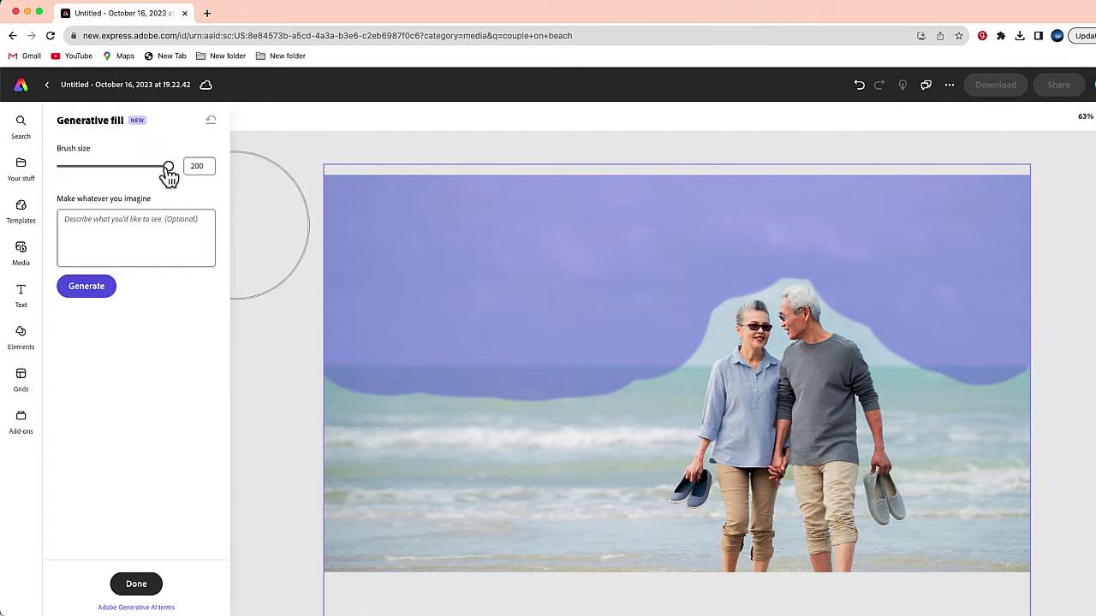
pyautogui.moveTo(168, 167); pyautogui.dragTo(70, 168)
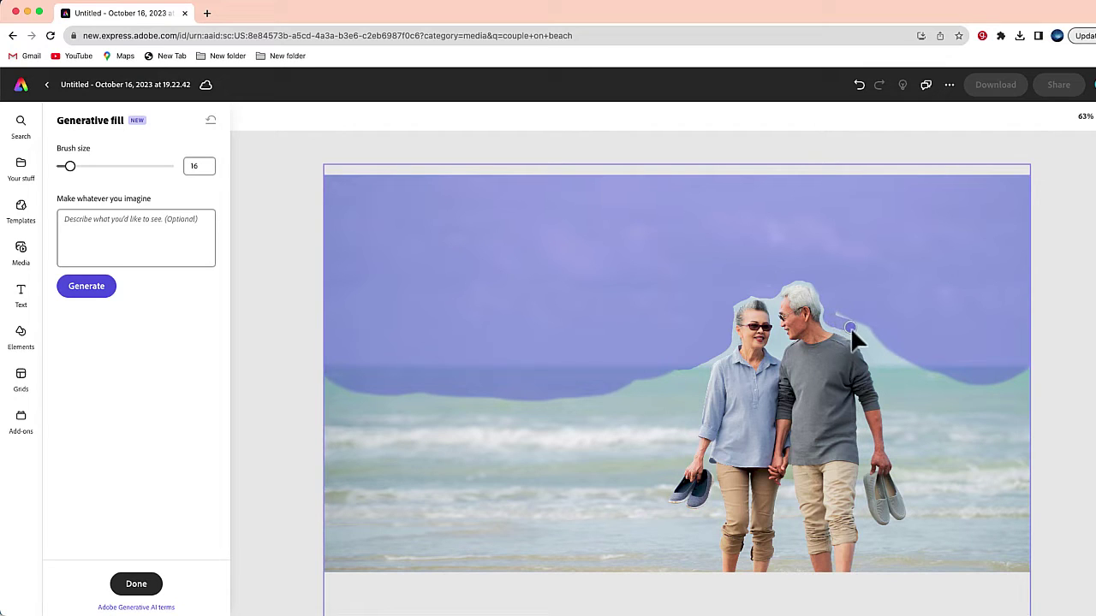
pyautogui.moveTo(849, 327); pyautogui.dragTo(861, 338)
pyautogui.moveTo(70, 166); pyautogui.dragTo(64, 168)
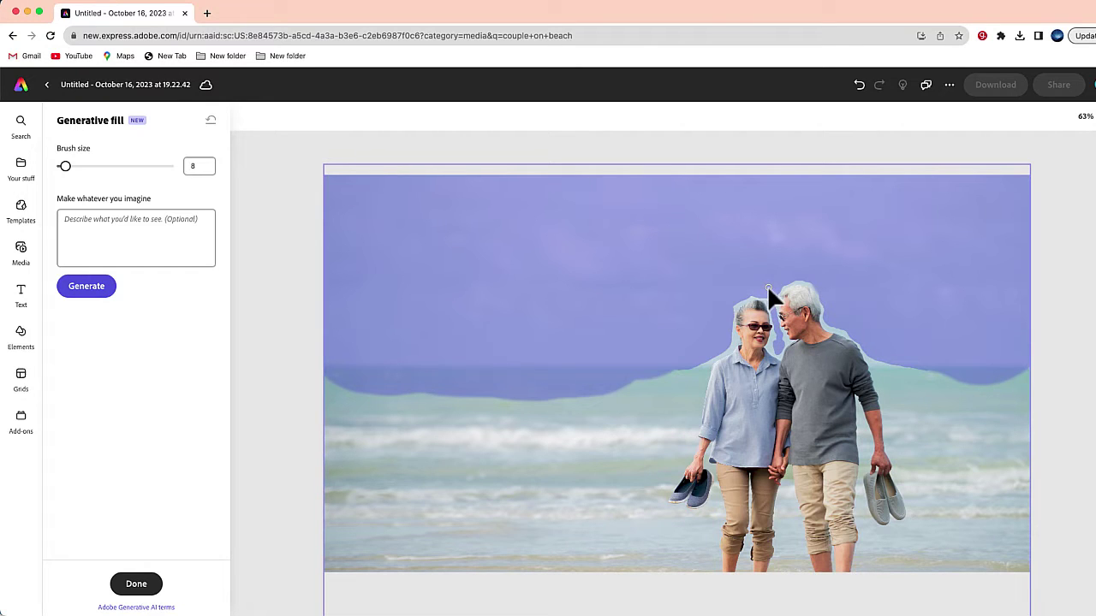
# Generate fill results for the masked sky from the prompt 'skyline of Miami , Florida'.
pyautogui.click(176, 215)
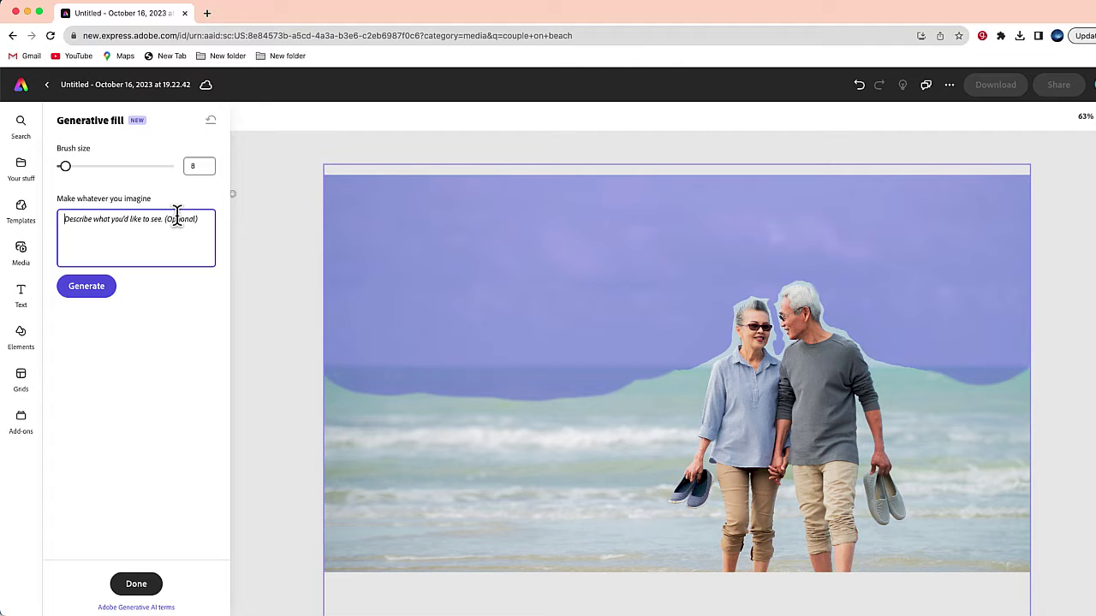
pyautogui.write('skyline of Miami , Florida')
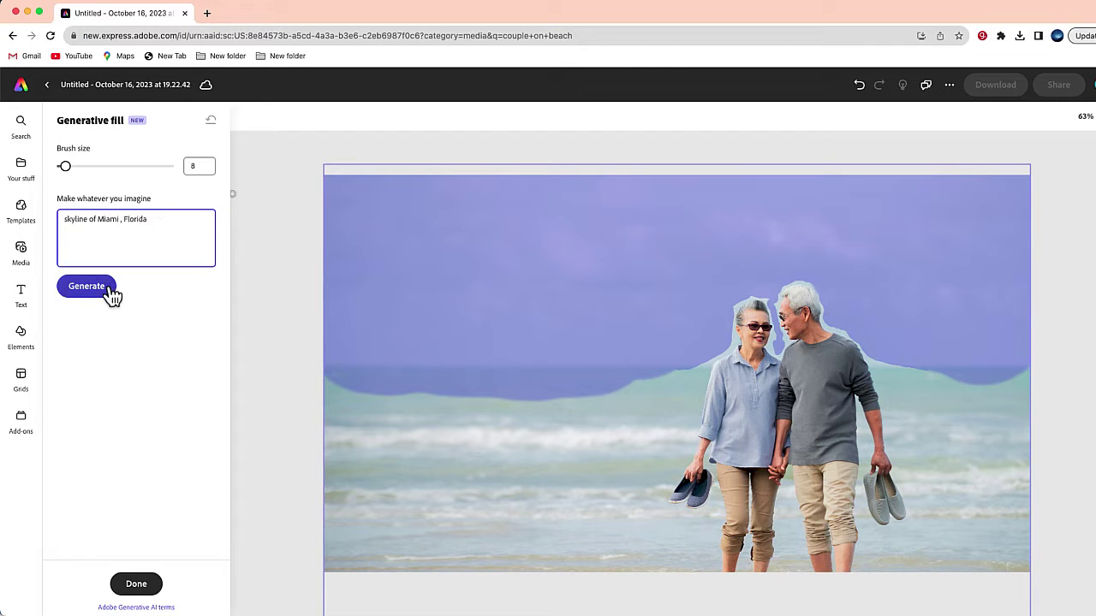
pyautogui.click(109, 291)
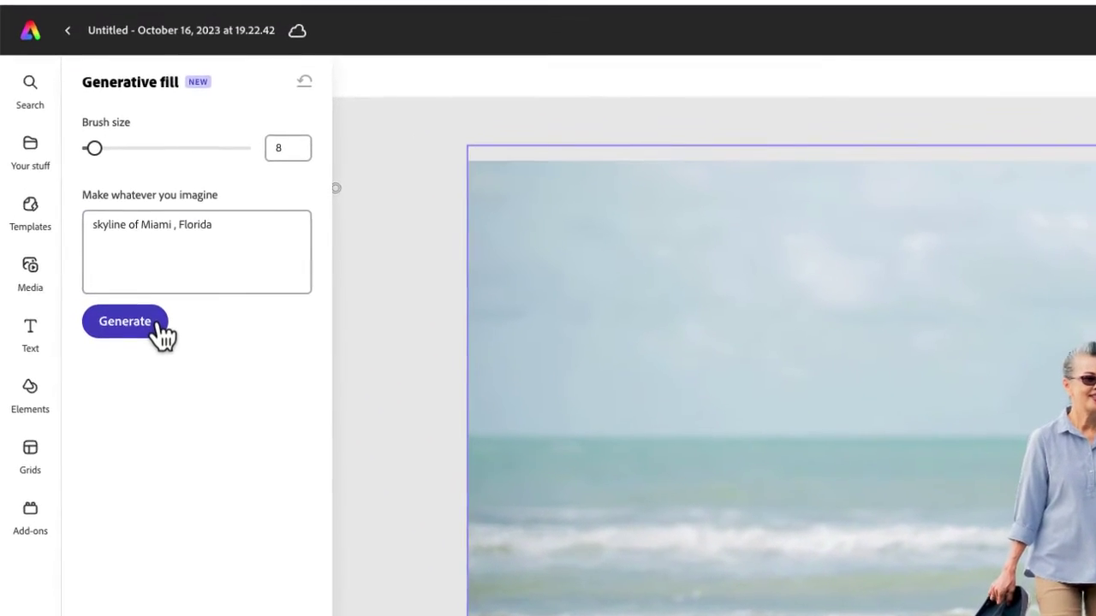
pyautogui.click(110, 289)
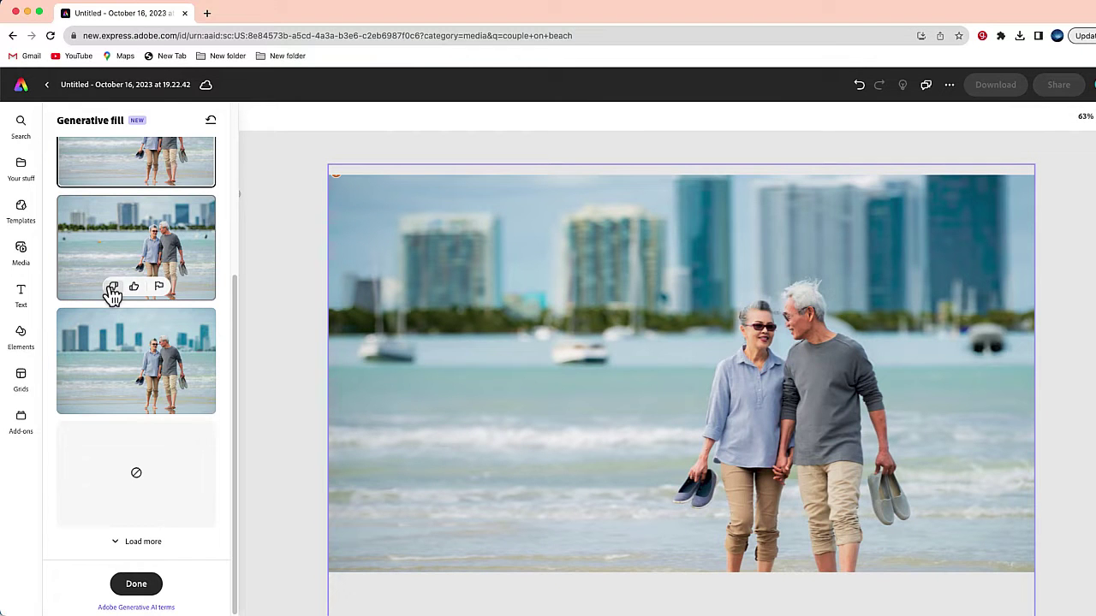
# Preview the second and third skyline results, then return to the first one with boats.
pyautogui.scroll(3, 237, 286)
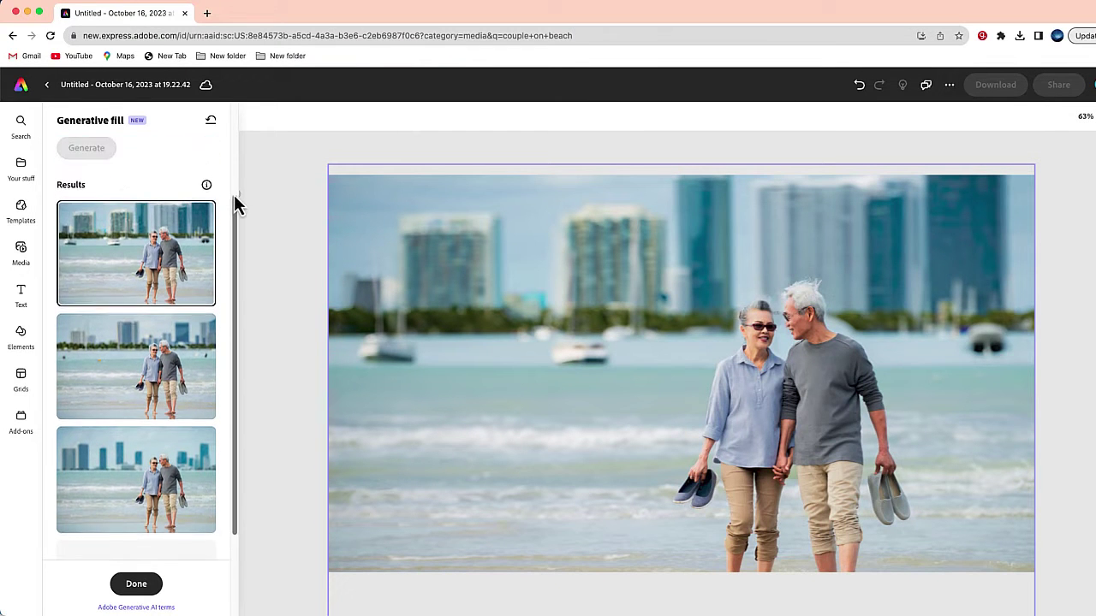
pyautogui.scroll(2, 236, 205)
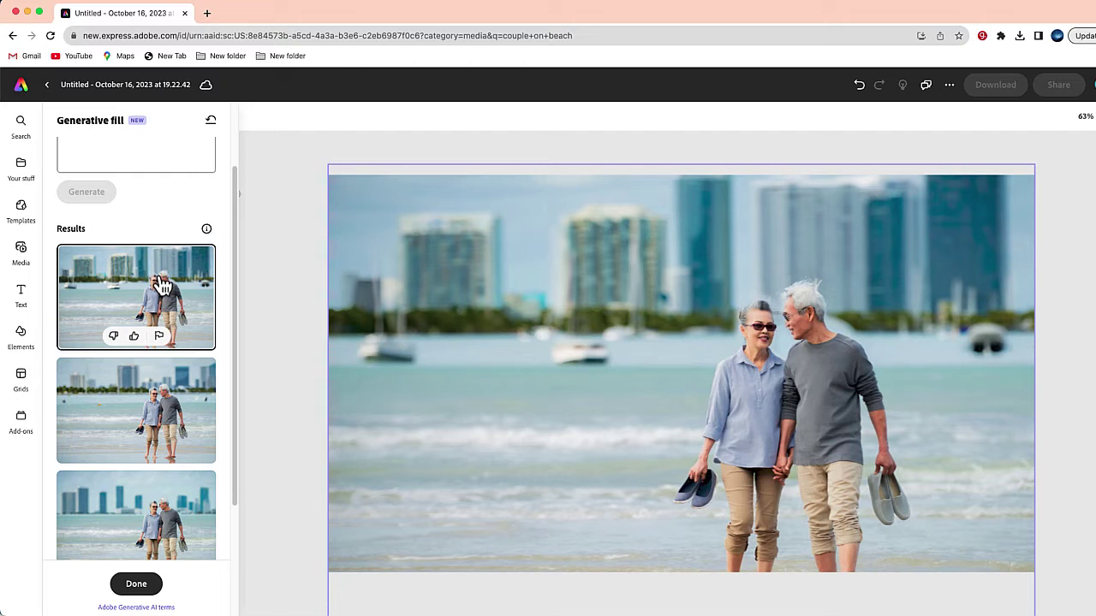
pyautogui.click(147, 407)
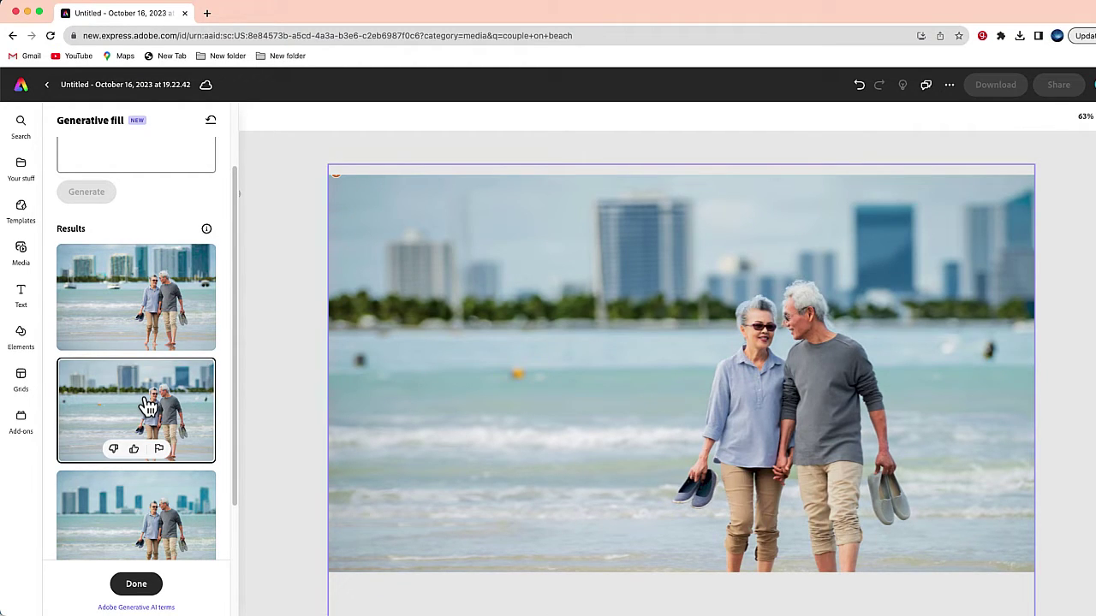
pyautogui.click(151, 526)
pyautogui.click(135, 308)
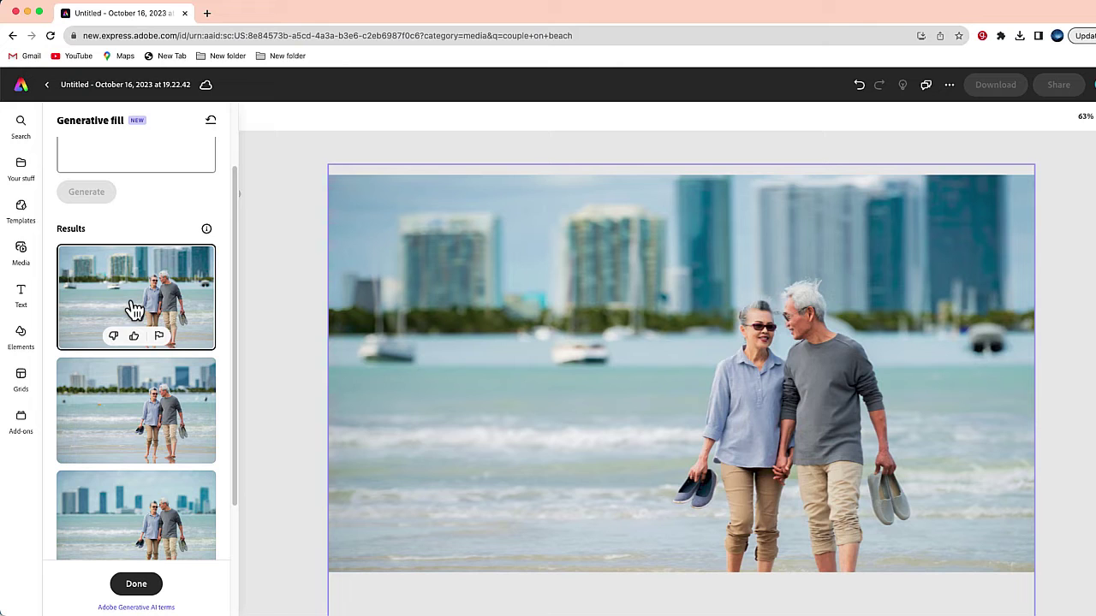
# Load more skyline variations, preview the new ones, and apply the one with the long bridge.
pyautogui.moveTo(234, 314); pyautogui.dragTo(235, 384)
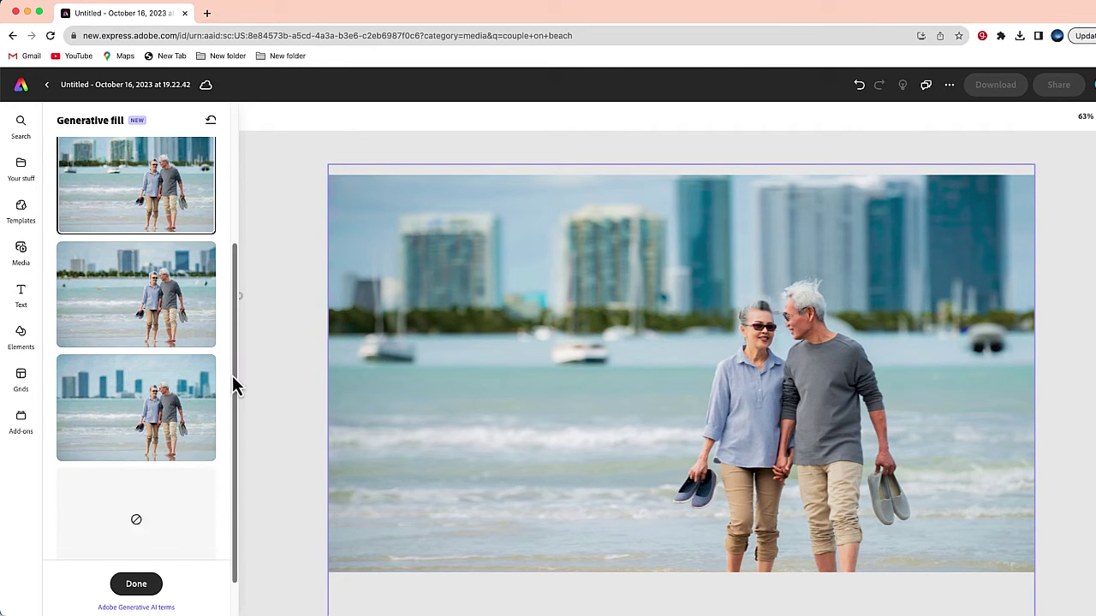
pyautogui.scroll(-2, 237, 428)
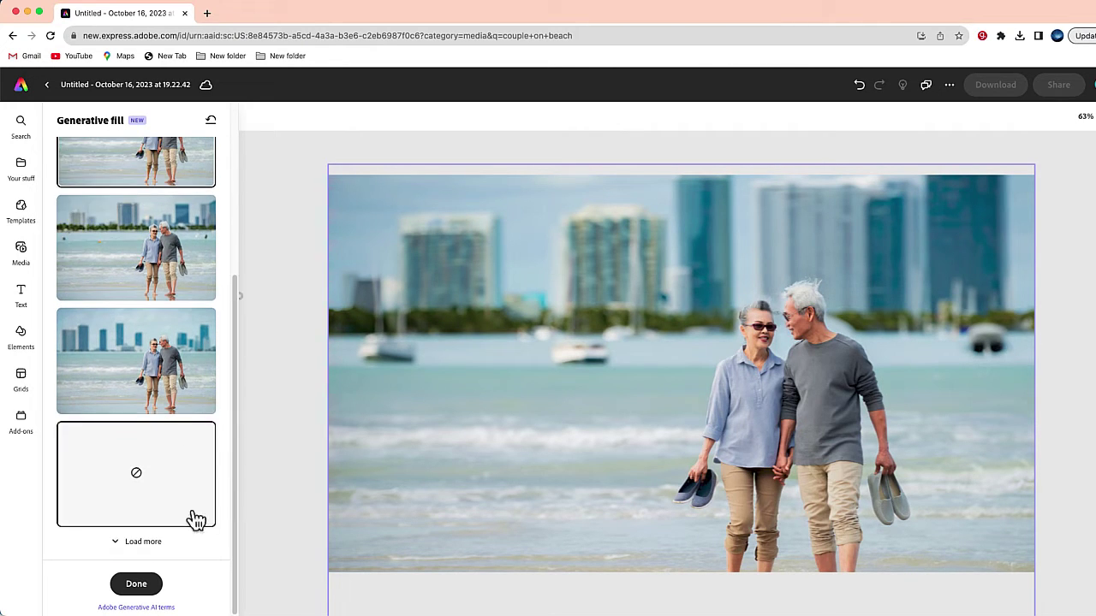
pyautogui.click(147, 546)
pyautogui.moveTo(237, 425); pyautogui.dragTo(232, 524)
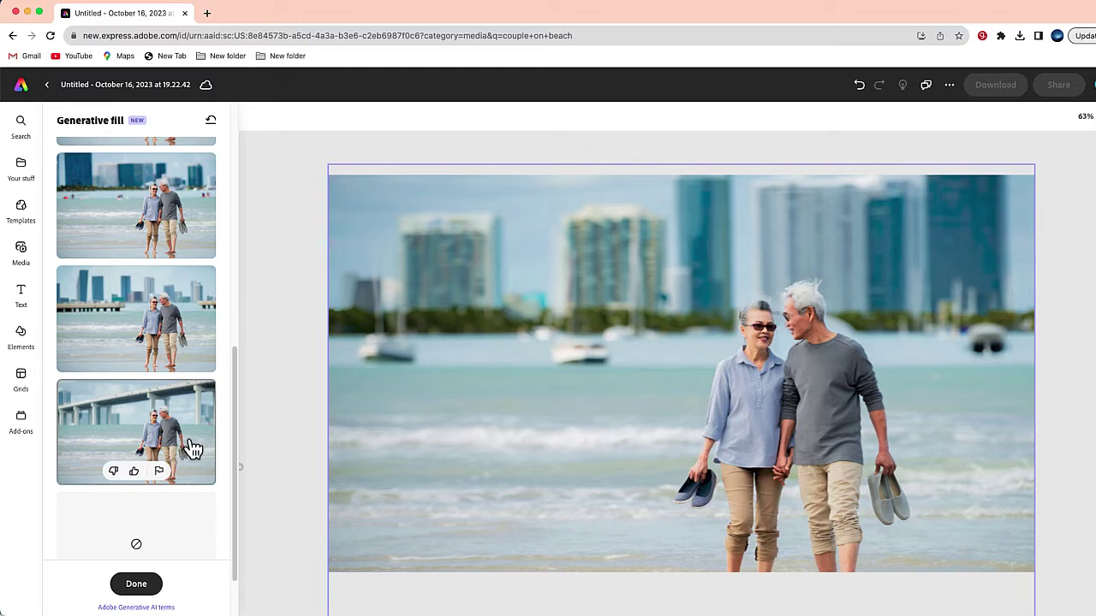
pyautogui.click(188, 207)
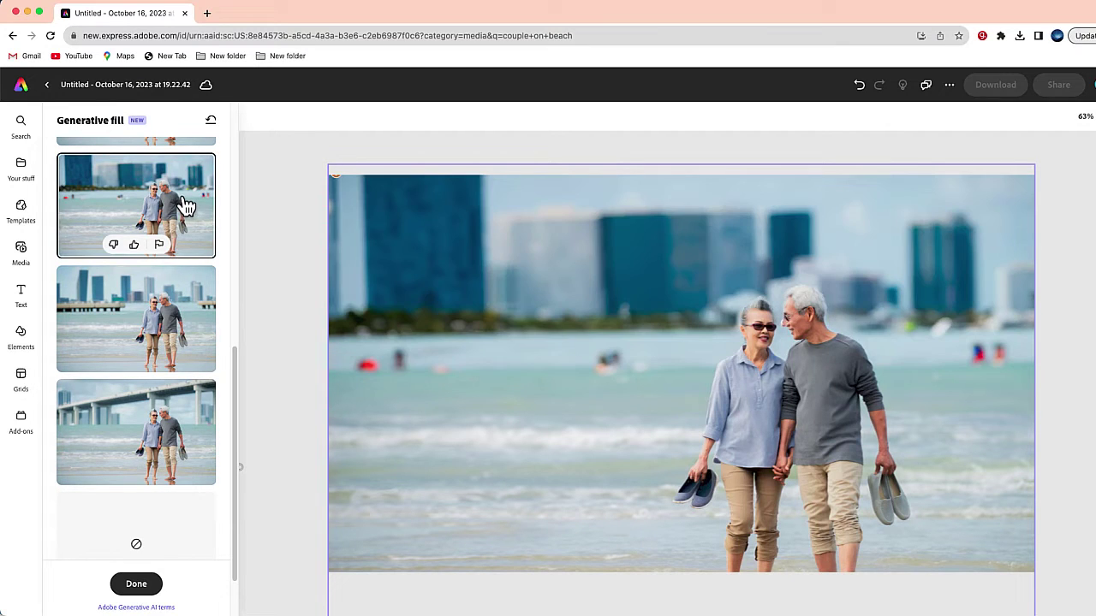
pyautogui.click(173, 319)
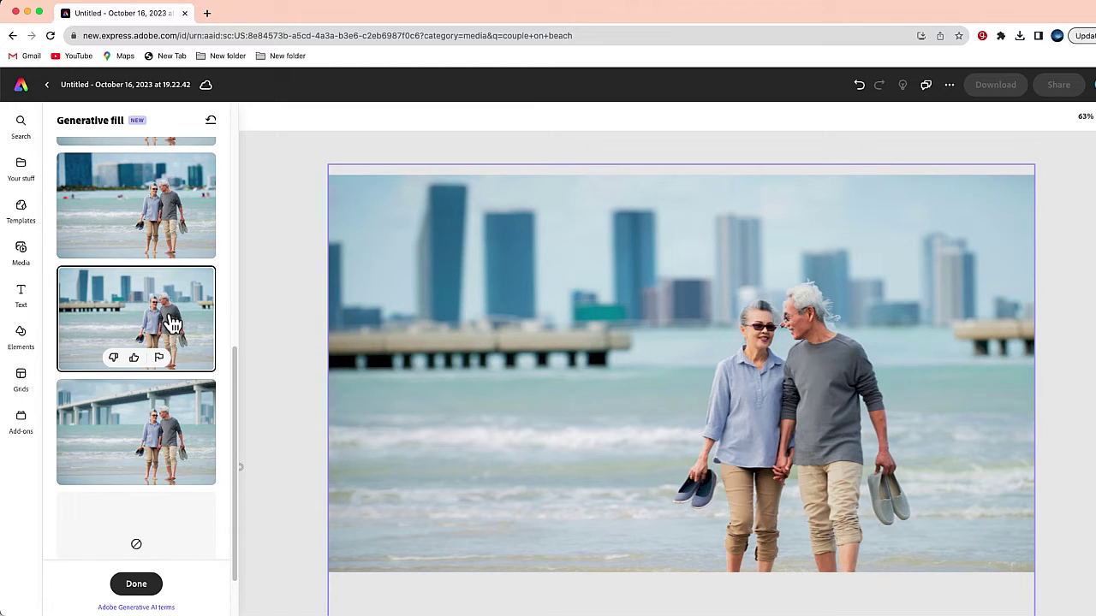
pyautogui.click(159, 403)
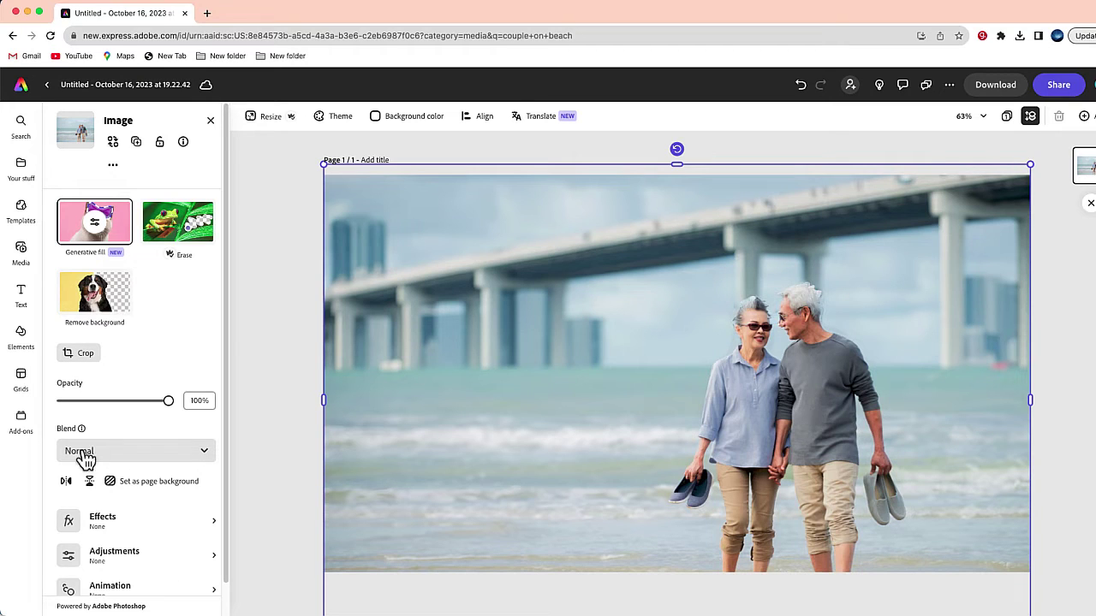
pyautogui.click(117, 235)
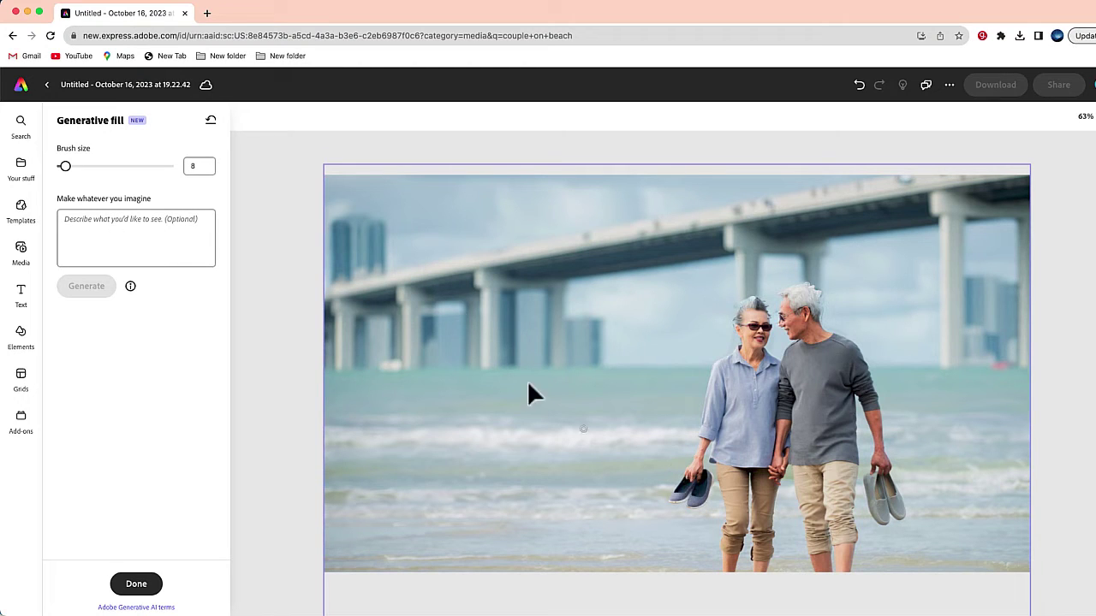
# Enlarge the brush, paint over the shoes, and fill them with 'bouquet of lflowers', picking the second result.
pyautogui.moveTo(66, 169); pyautogui.dragTo(77, 170)
pyautogui.moveTo(698, 498)
pyautogui.mouseDown()
pyautogui.moveTo(705, 487)
pyautogui.moveTo(684, 493)
pyautogui.moveTo(711, 481)
pyautogui.moveTo(675, 494)
pyautogui.moveTo(690, 501)
pyautogui.mouseUp()
pyautogui.click(152, 237)
pyautogui.write('b')
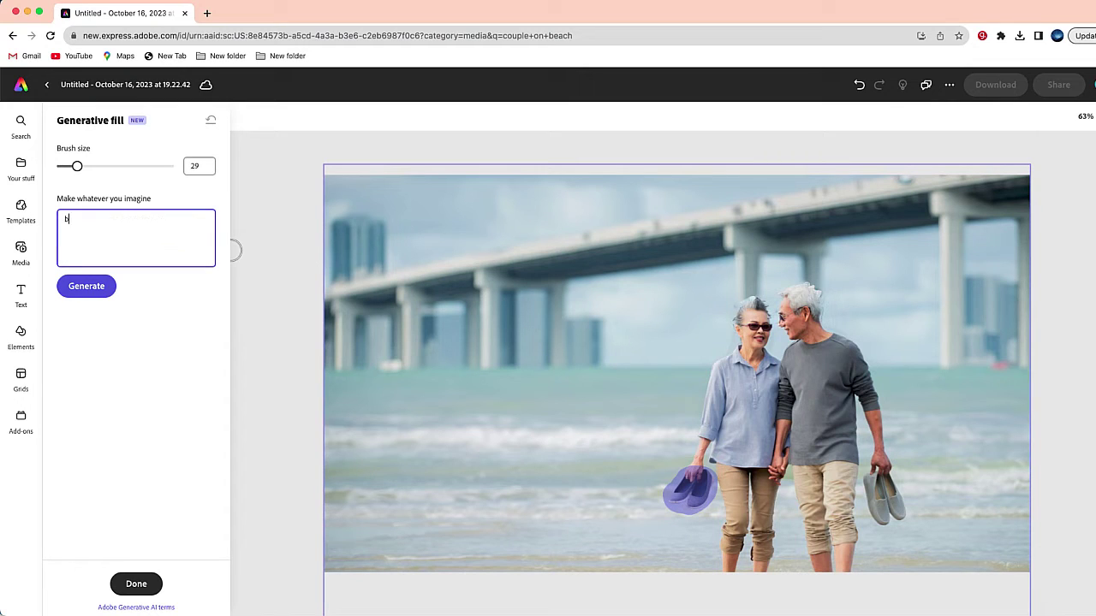
pyautogui.write('ouquet of lflowers')
pyautogui.click(97, 294)
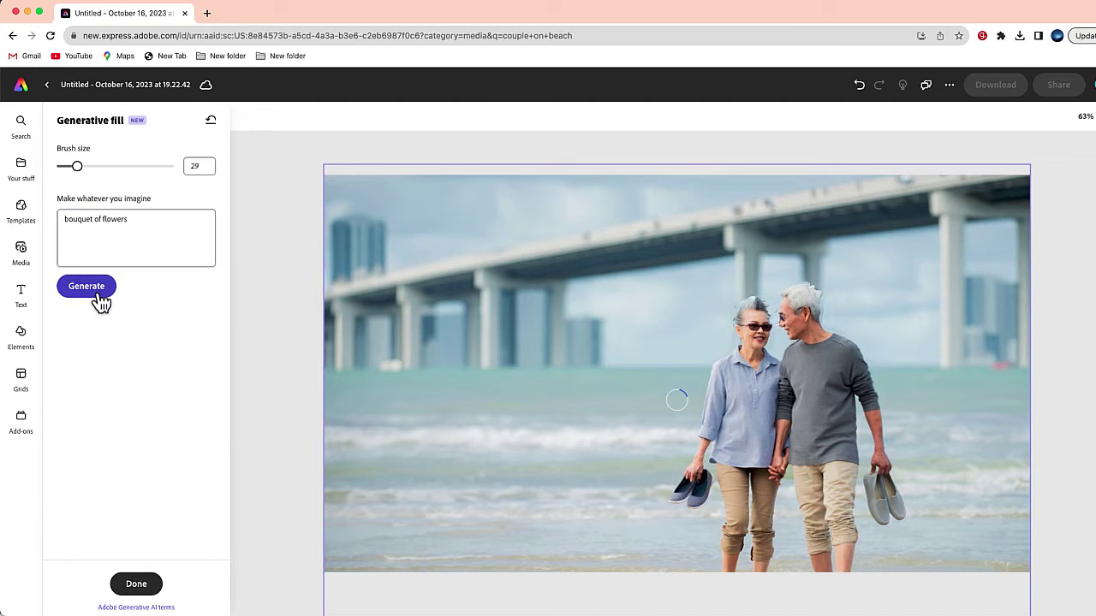
pyautogui.scroll(-3, 141, 342)
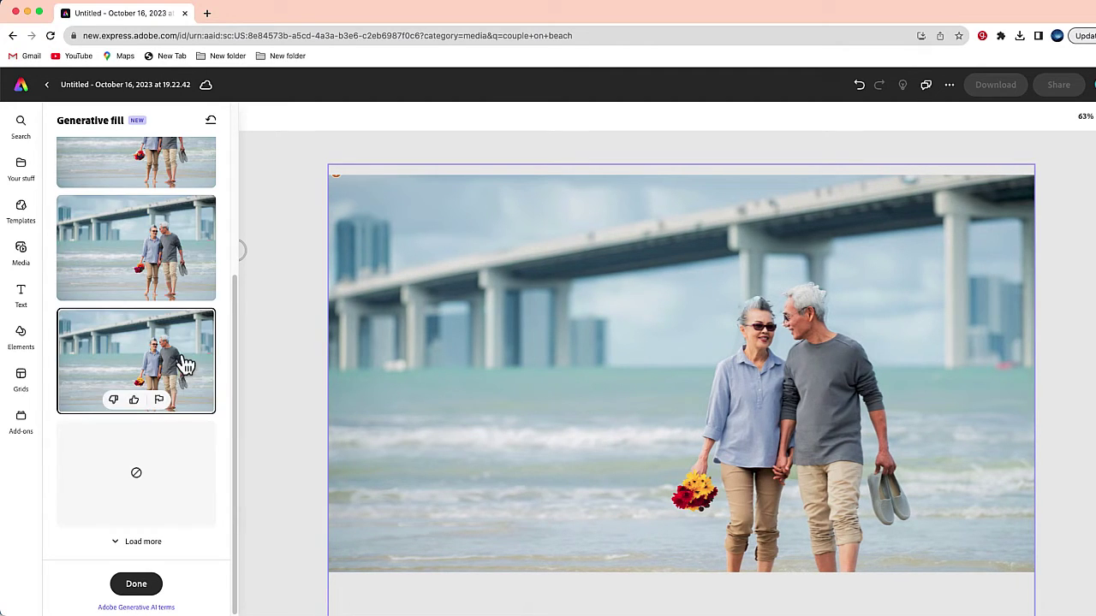
pyautogui.click(167, 269)
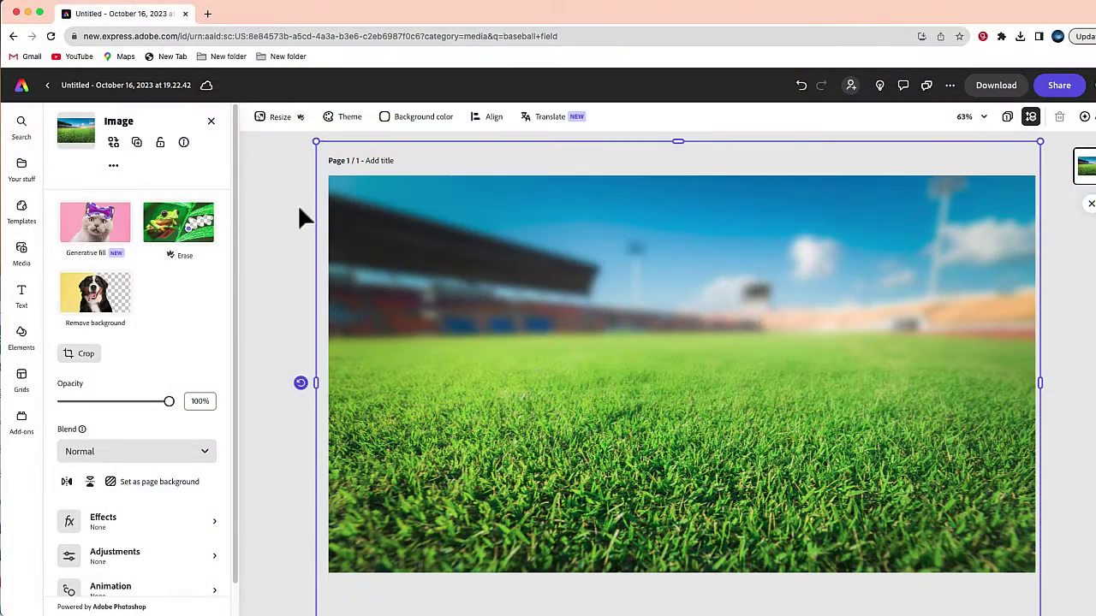
# Brush the lower-right grass and generate fill from the pasted groundhog prompt.
pyautogui.click(95, 224)
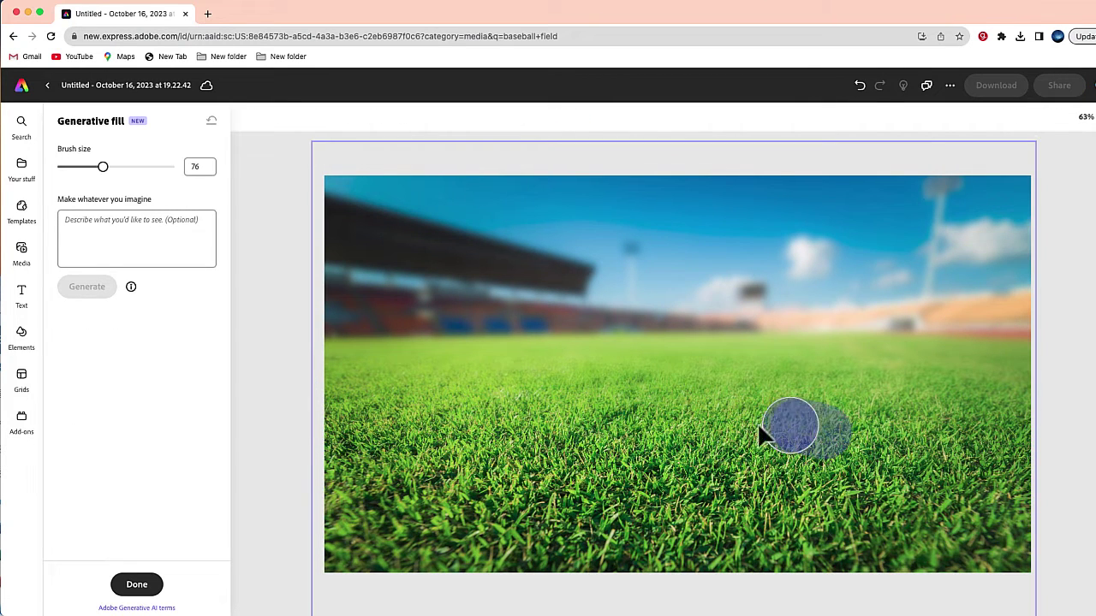
pyautogui.moveTo(759, 431)
pyautogui.mouseDown()
pyautogui.moveTo(664, 456)
pyautogui.moveTo(719, 513)
pyautogui.moveTo(893, 517)
pyautogui.moveTo(908, 473)
pyautogui.moveTo(869, 453)
pyautogui.moveTo(789, 441)
pyautogui.moveTo(726, 450)
pyautogui.moveTo(714, 471)
pyautogui.moveTo(861, 497)
pyautogui.moveTo(900, 485)
pyautogui.moveTo(912, 462)
pyautogui.moveTo(898, 445)
pyautogui.moveTo(806, 427)
pyautogui.moveTo(755, 427)
pyautogui.moveTo(698, 447)
pyautogui.moveTo(680, 499)
pyautogui.moveTo(716, 519)
pyautogui.moveTo(697, 509)
pyautogui.moveTo(891, 537)
pyautogui.moveTo(937, 530)
pyautogui.moveTo(947, 490)
pyautogui.moveTo(942, 461)
pyautogui.moveTo(912, 452)
pyautogui.mouseUp()
pyautogui.click(125, 229)
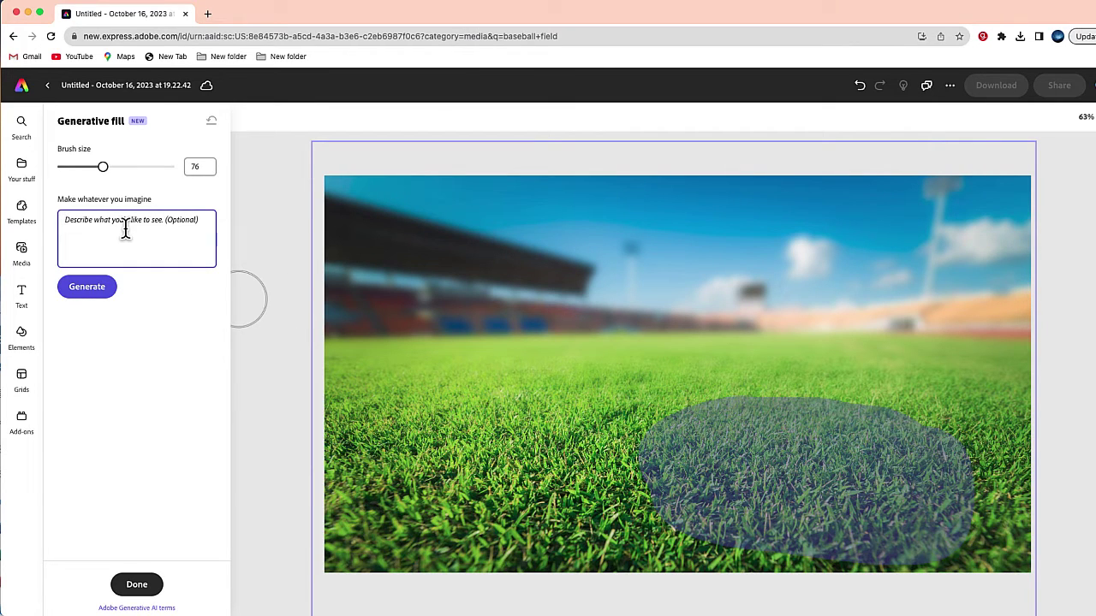
pyautogui.write('a fat ground hog on its hind legs popping out of a hold in the grass')
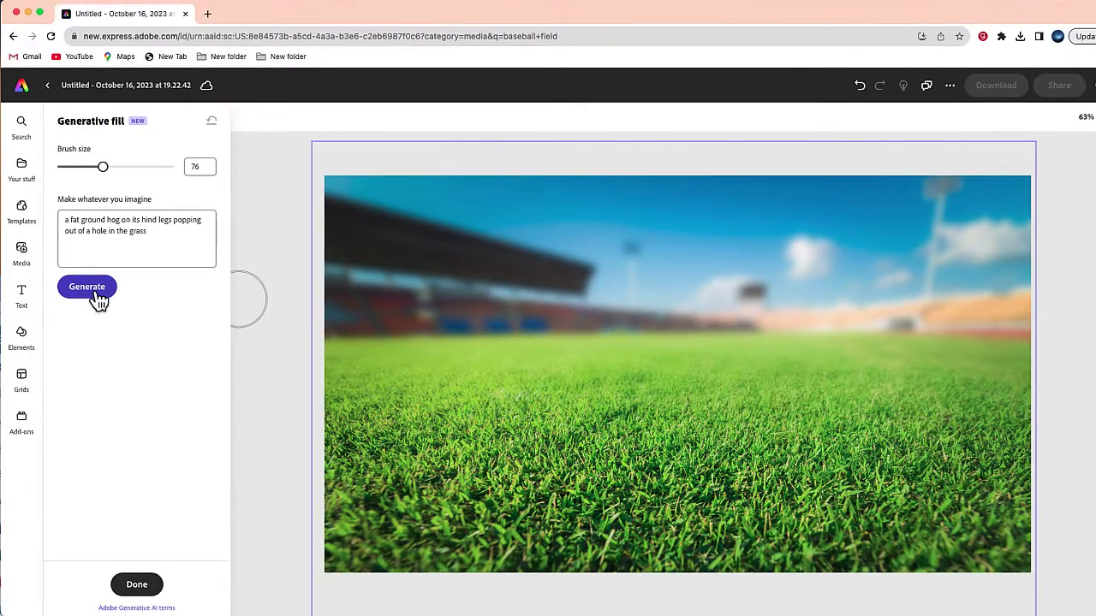
pyautogui.click(96, 291)
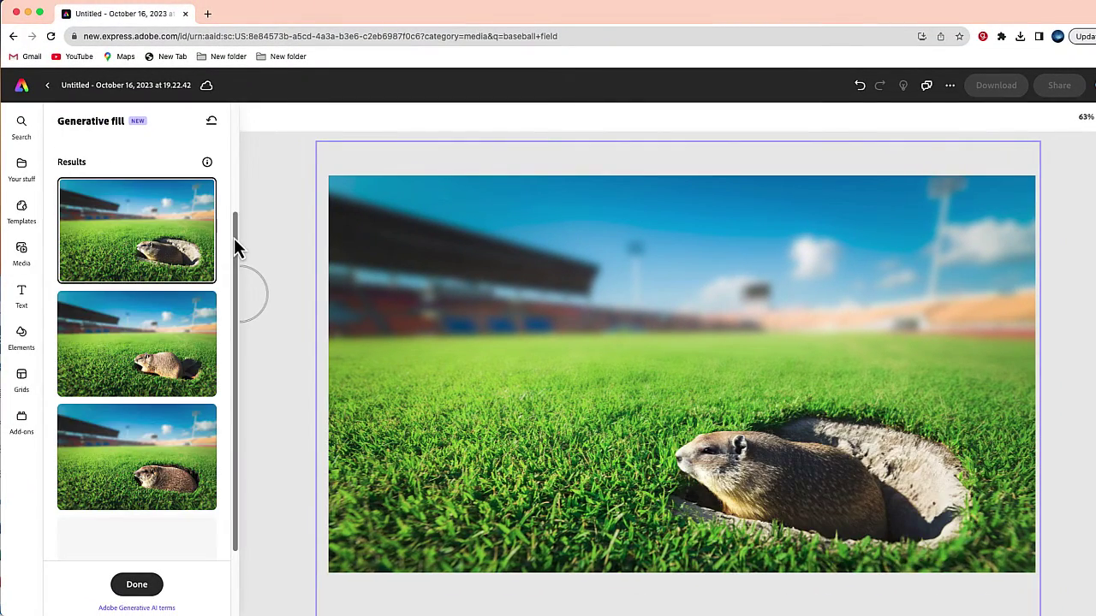
# Compare the second and third groundhog variations and keep the second one.
pyautogui.moveTo(208, 249)
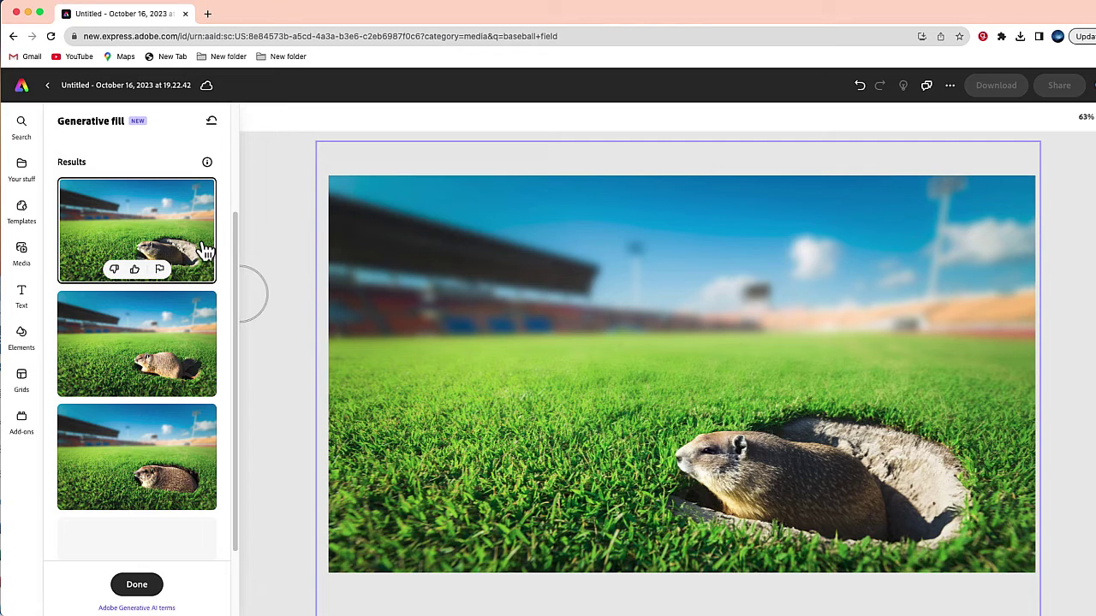
pyautogui.click(167, 331)
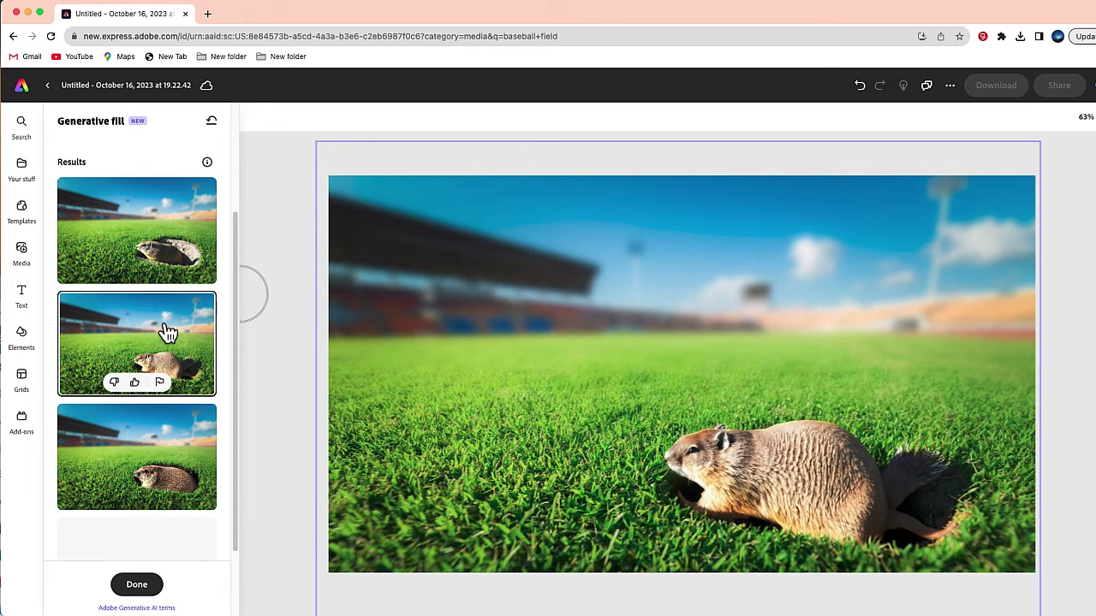
pyautogui.click(153, 458)
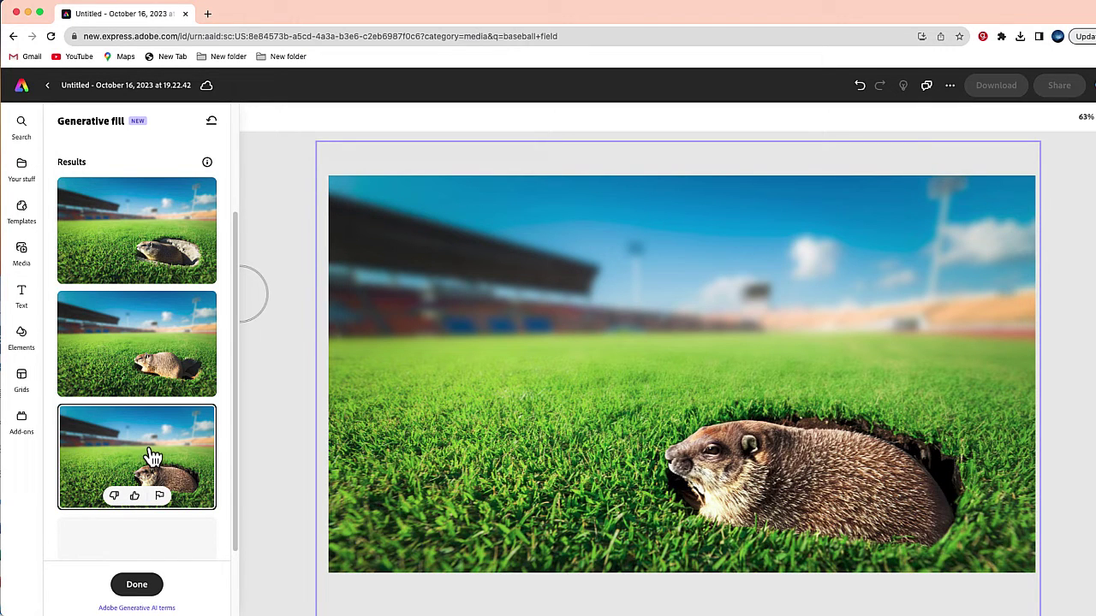
pyautogui.click(165, 363)
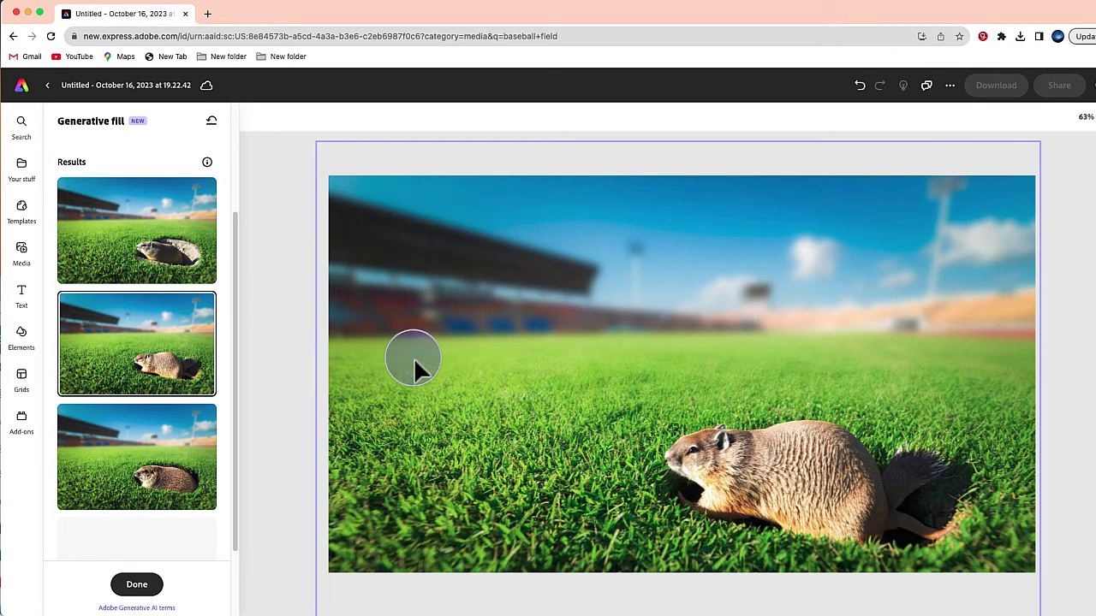
# Brush the left grass, generate sleeping-dog variations, then apply the empty result and finish the fill.
pyautogui.moveTo(414, 357)
pyautogui.mouseDown()
pyautogui.moveTo(588, 371)
pyautogui.moveTo(705, 361)
pyautogui.moveTo(546, 352)
pyautogui.mouseUp()
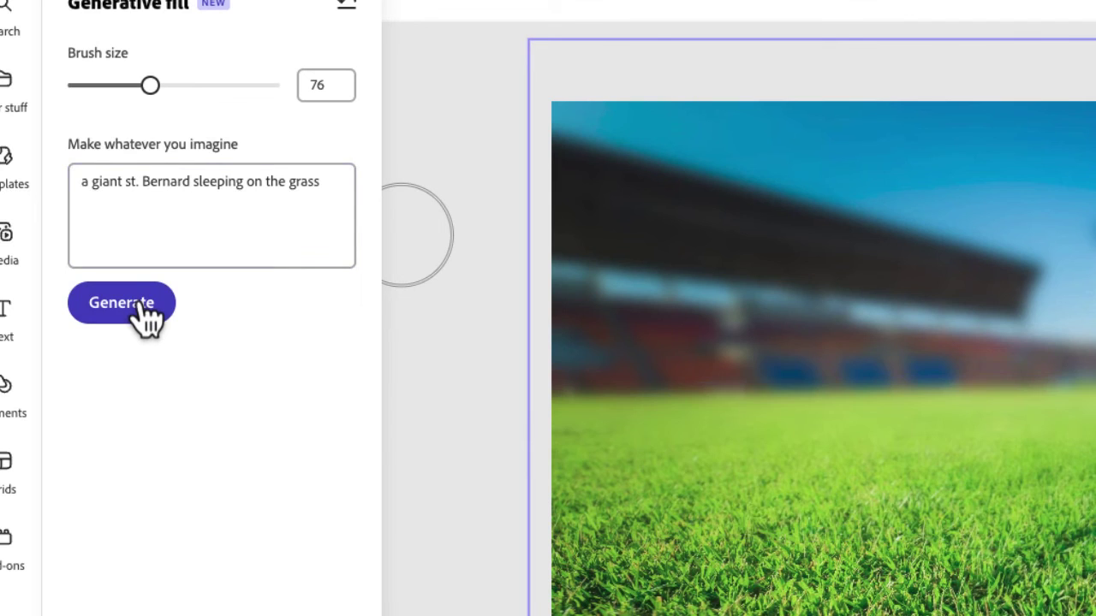
pyautogui.click(140, 308)
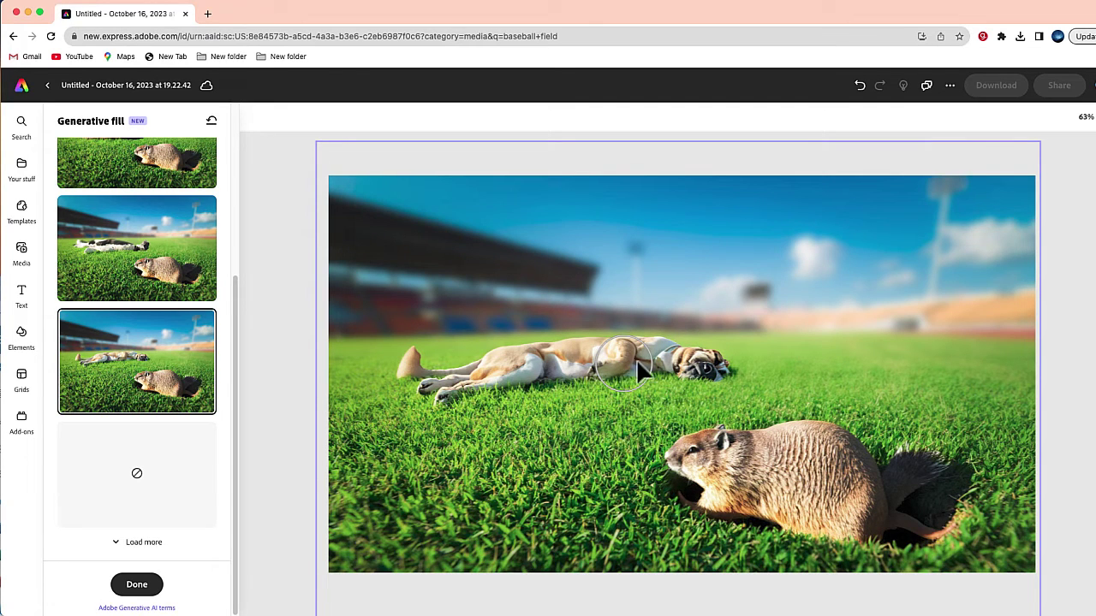
pyautogui.click(146, 491)
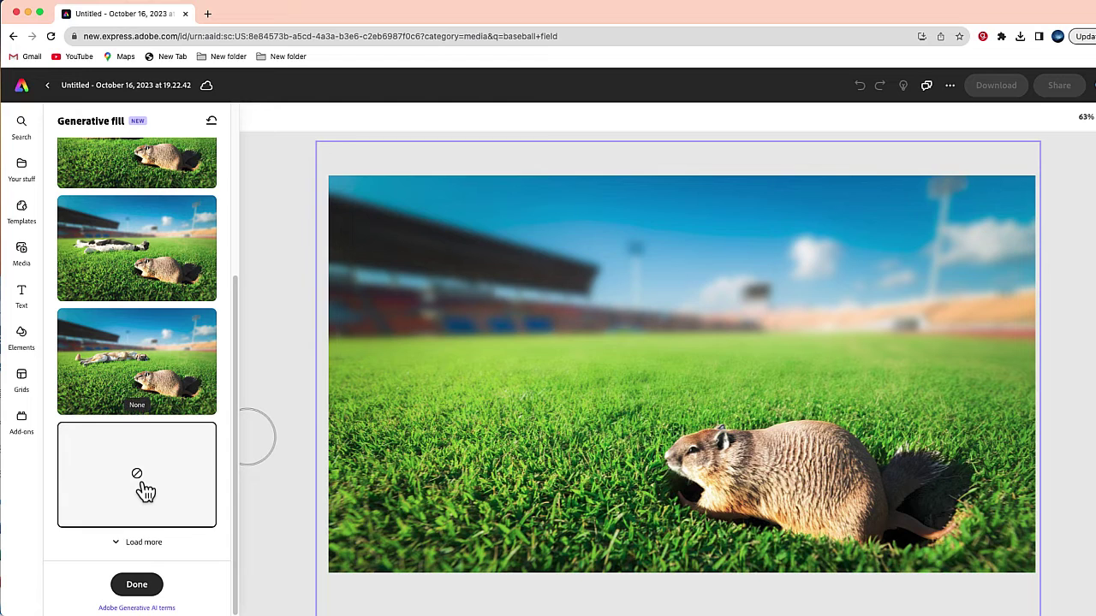
pyautogui.click(140, 585)
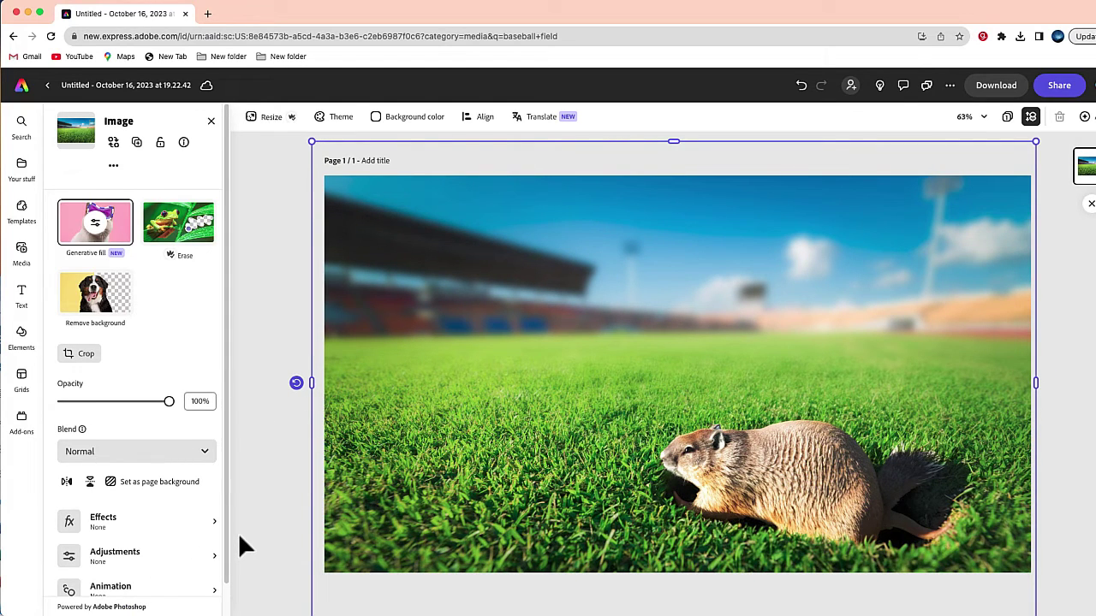
# Reopen Generative fill, compare the dog results, and keep the dark brown sleeping dog.
pyautogui.click(113, 244)
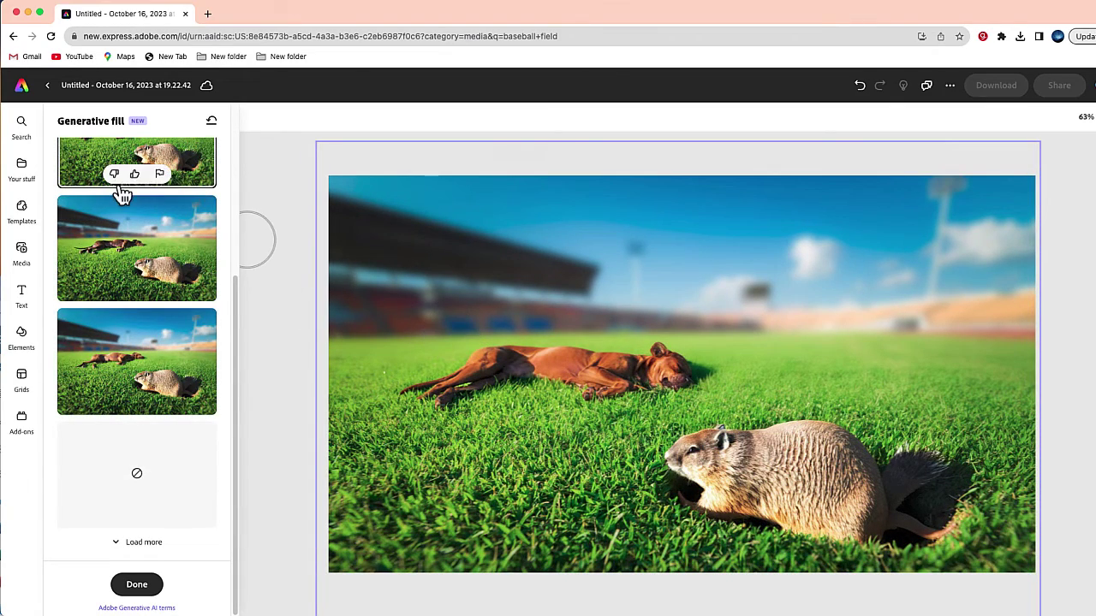
pyautogui.click(144, 238)
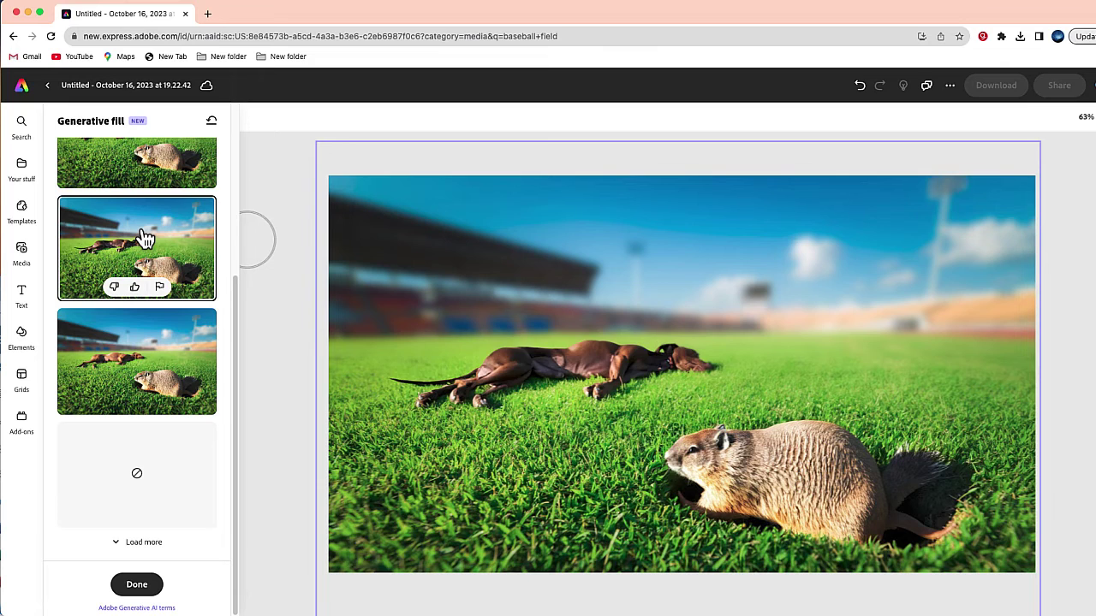
pyautogui.click(151, 342)
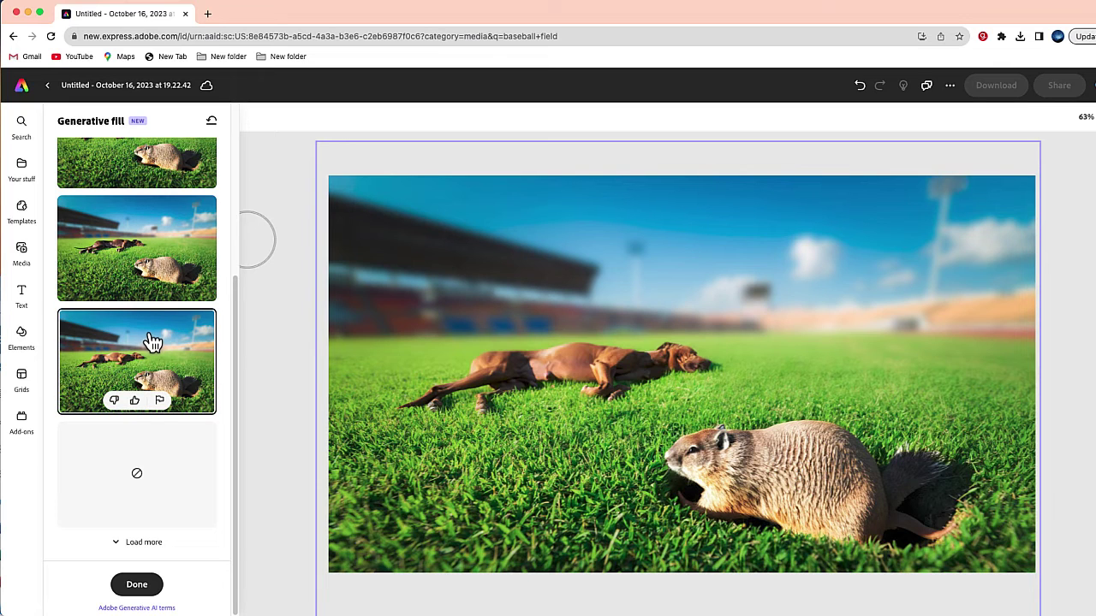
pyautogui.click(143, 250)
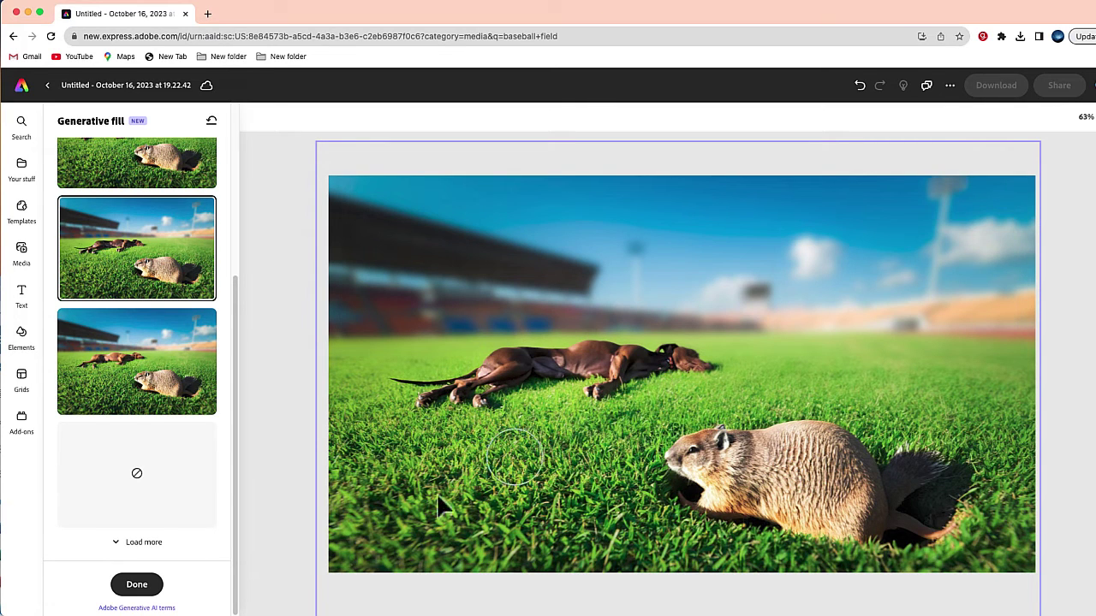
# Keep the sleeping dog, then mask the groundhog's head with a size 34 brush.
pyautogui.click(157, 589)
pyautogui.click(96, 224)
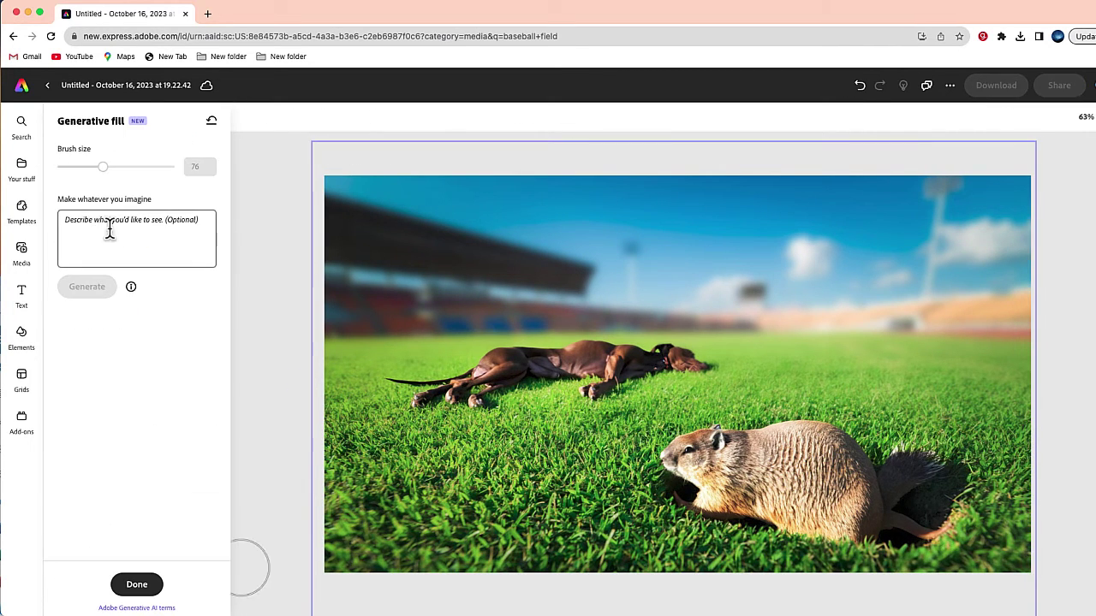
pyautogui.click(82, 168)
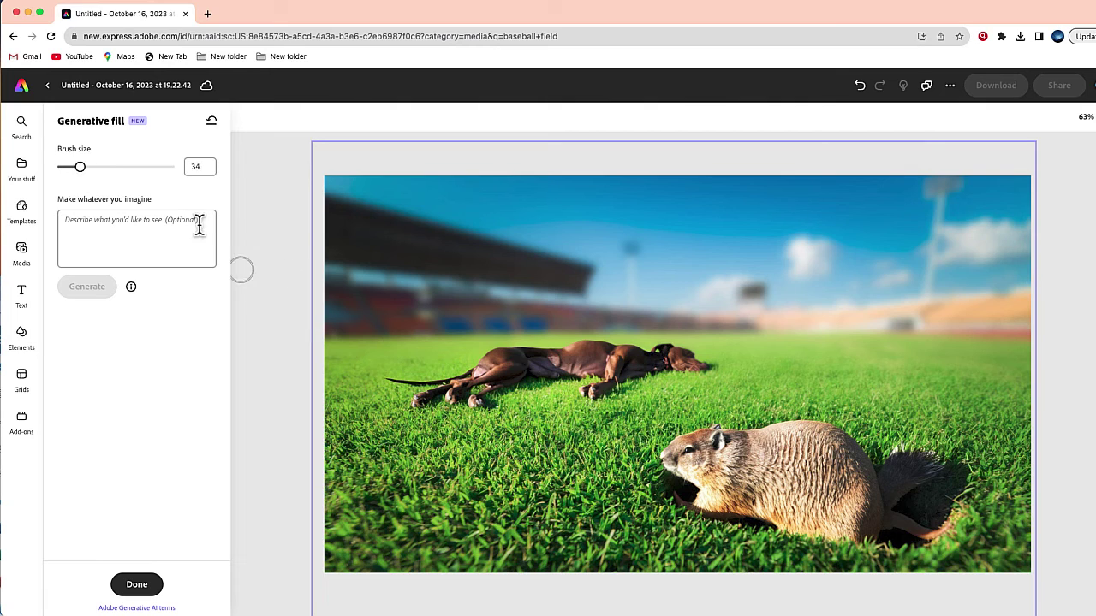
pyautogui.moveTo(700, 428)
pyautogui.mouseDown()
pyautogui.moveTo(740, 428)
pyautogui.moveTo(685, 433)
pyautogui.mouseUp()
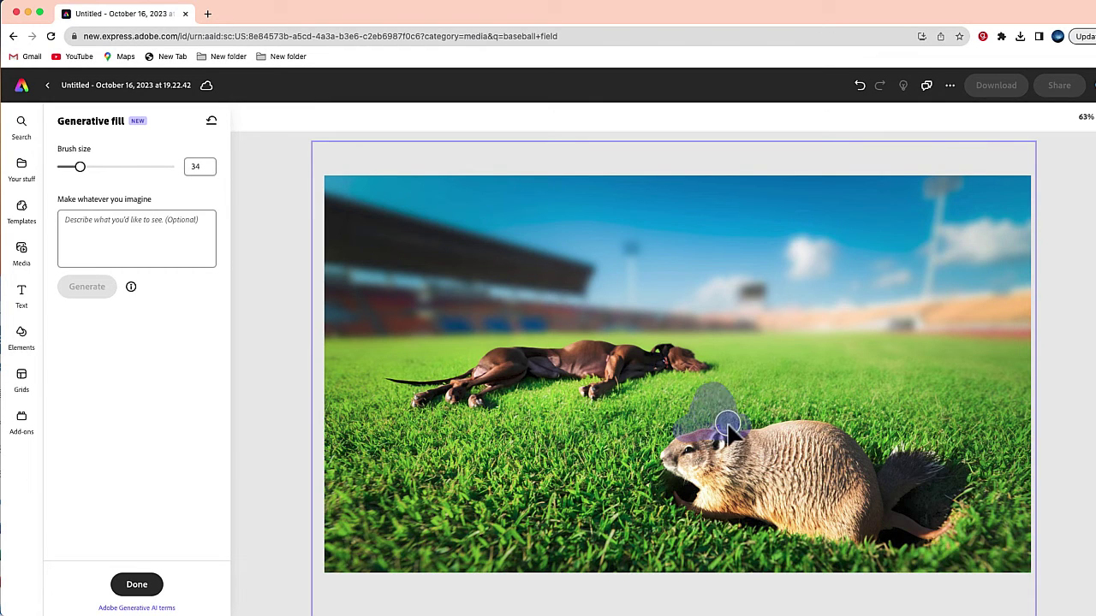
# Generate hat variations for the groundhog's head and settle on the black hat.
pyautogui.click(118, 236)
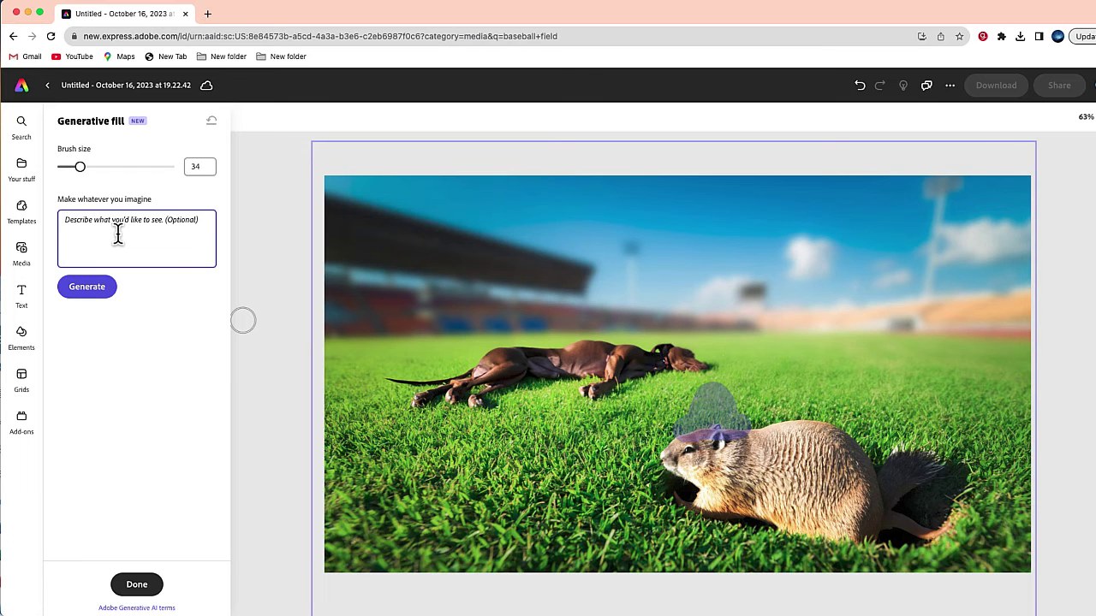
pyautogui.click(81, 288)
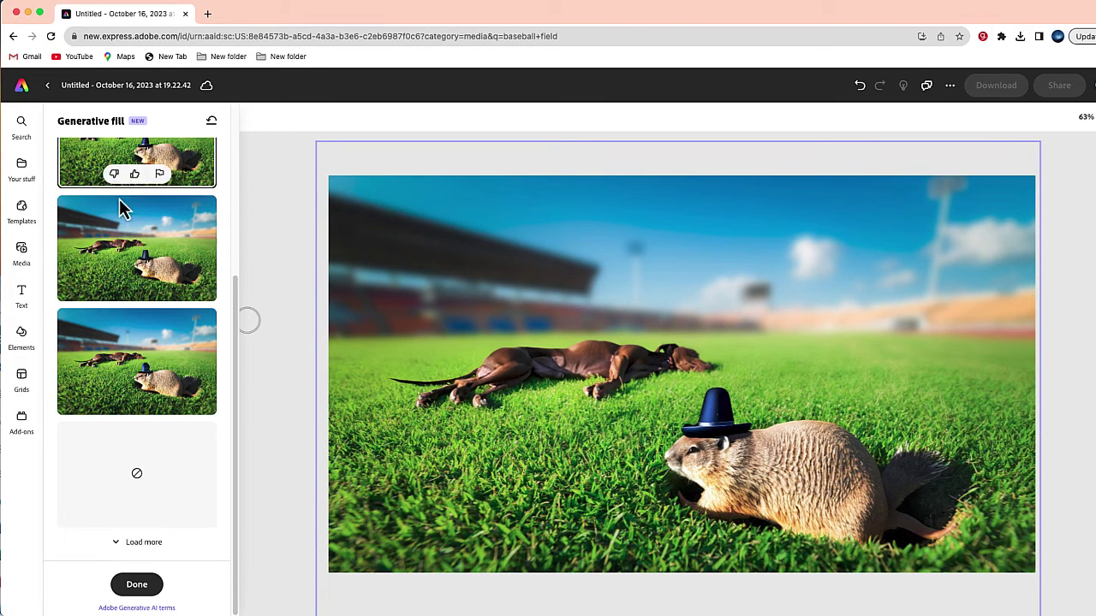
pyautogui.click(140, 234)
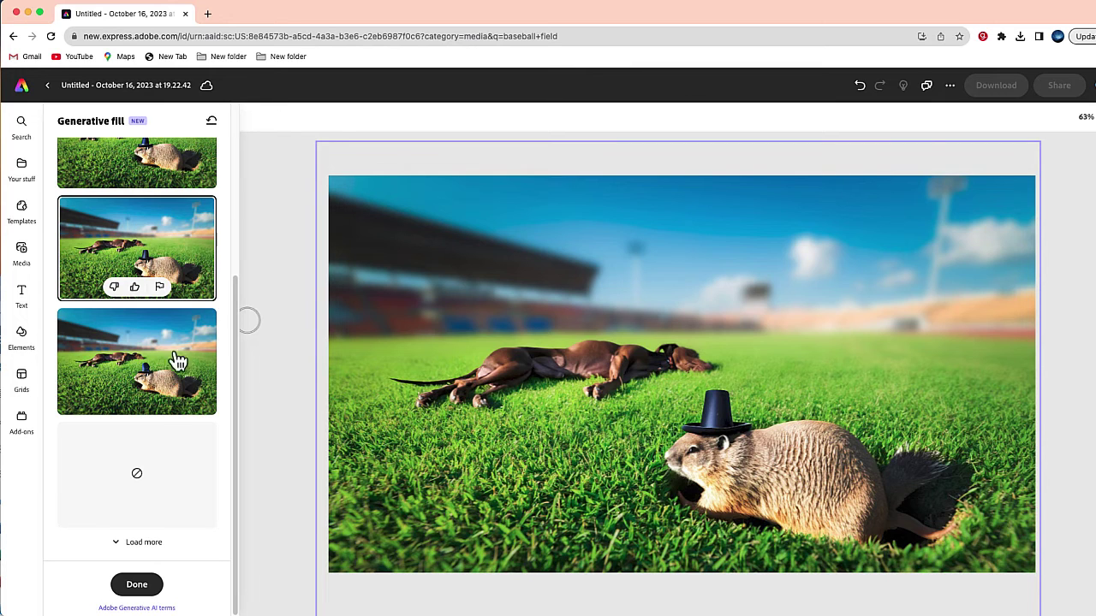
pyautogui.click(167, 381)
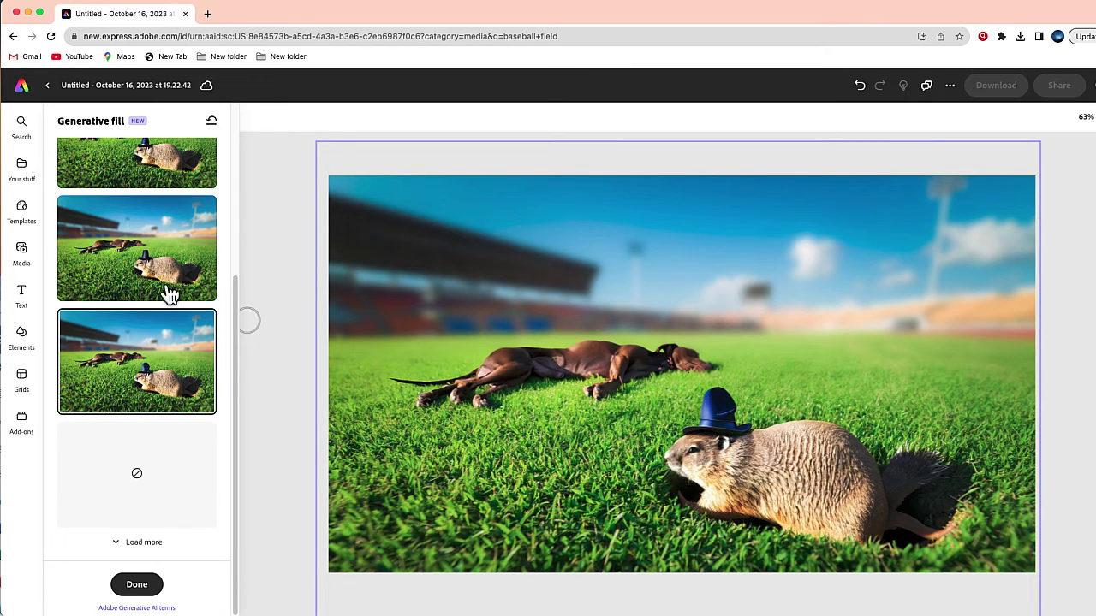
pyautogui.click(174, 252)
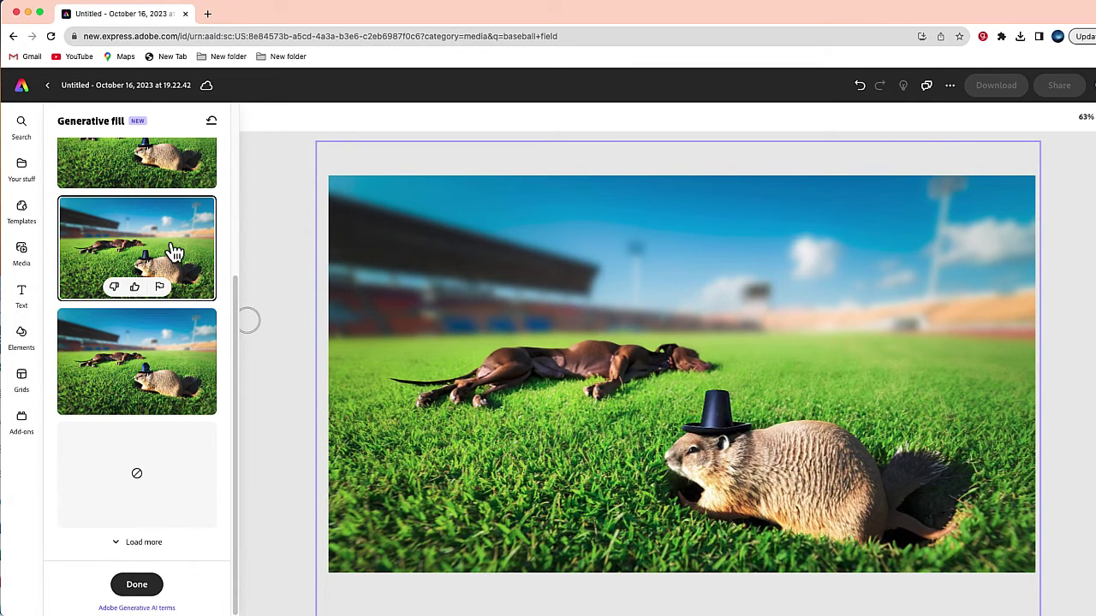